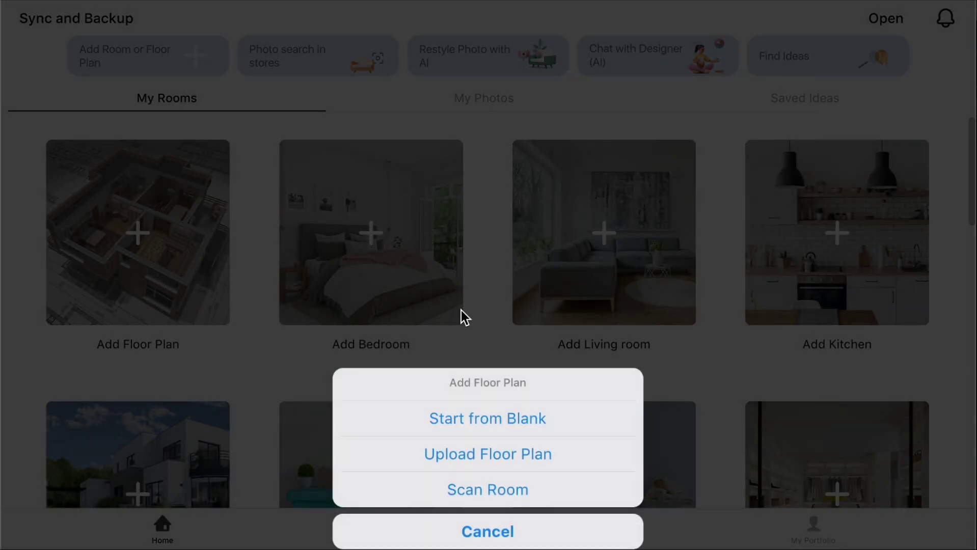
Step: Start a blank floor plan from the Add Floor Plan sheet
left_click(576, 423)
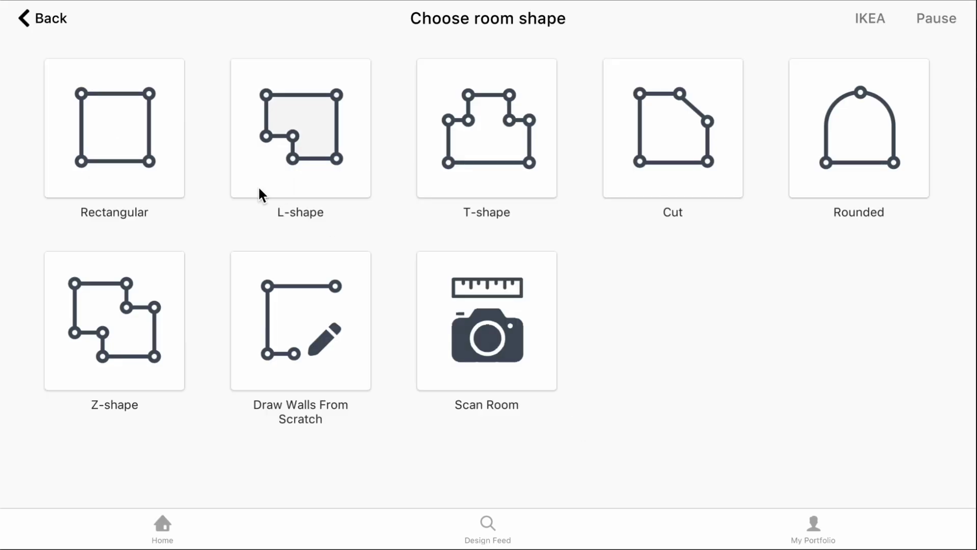
Step: Pick the Rectangular room shape and set its length to 600 cm
left_click(104, 178)
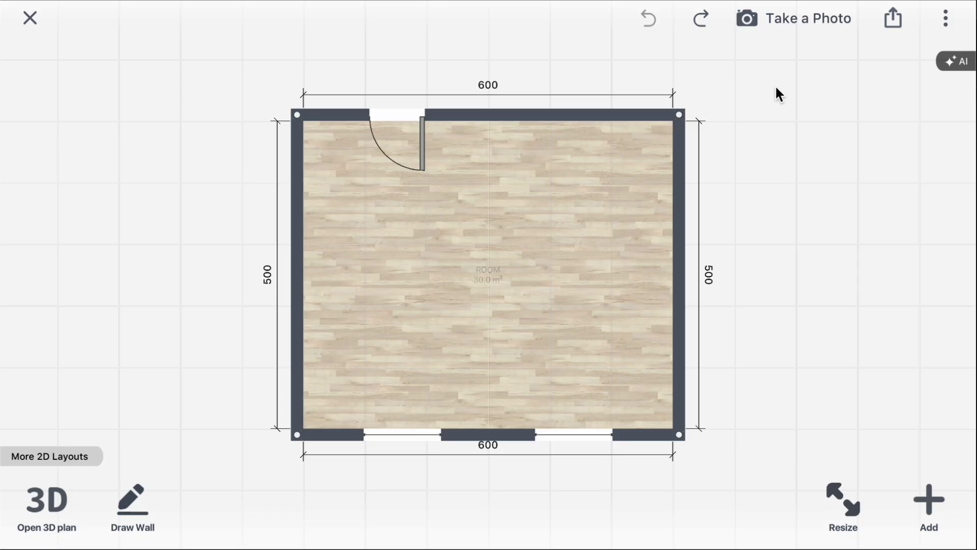
left_click(842, 499)
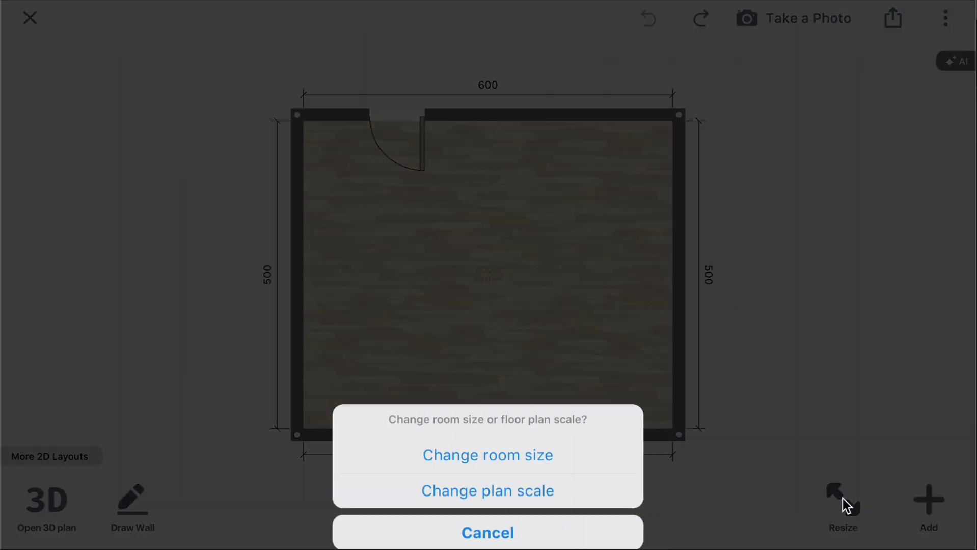
left_click(502, 449)
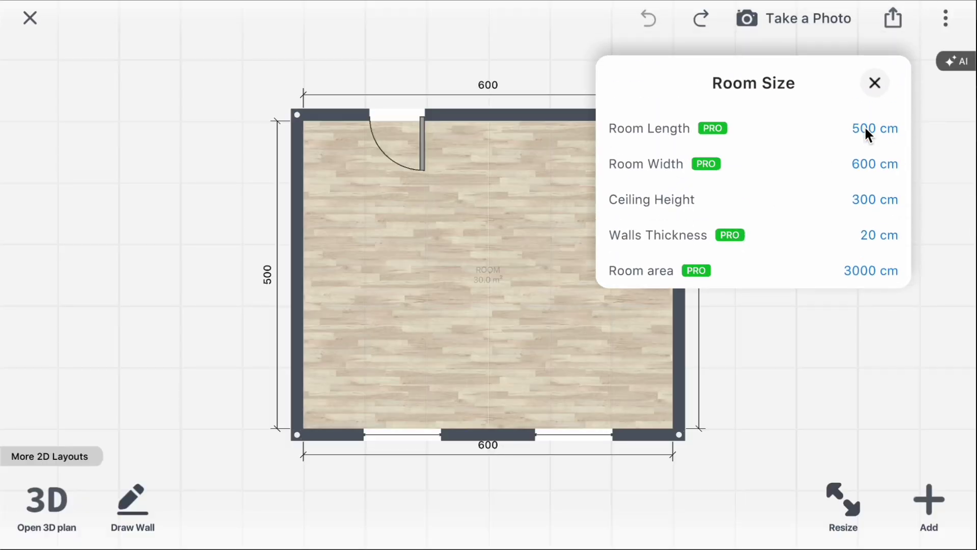
left_click(865, 127)
left_click(784, 401)
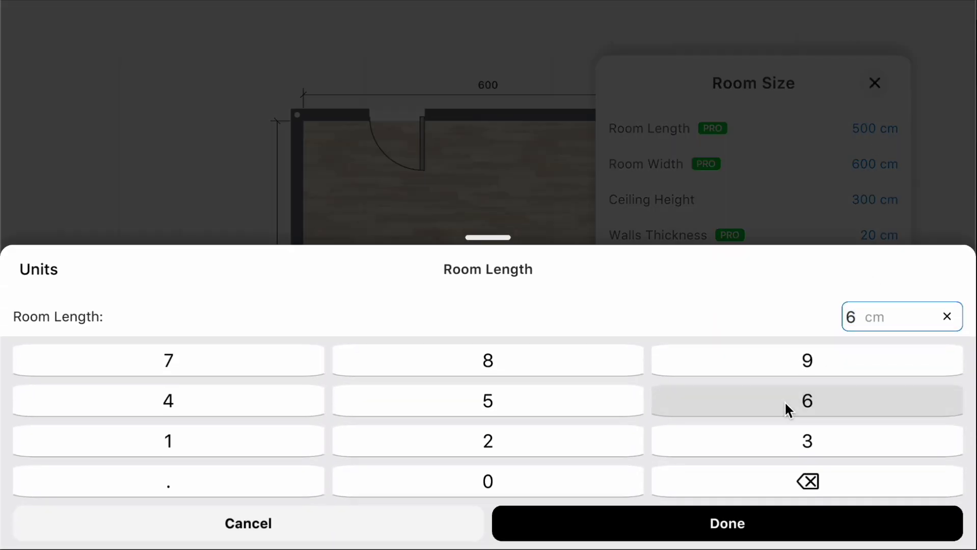
double_click(552, 487)
left_click(604, 534)
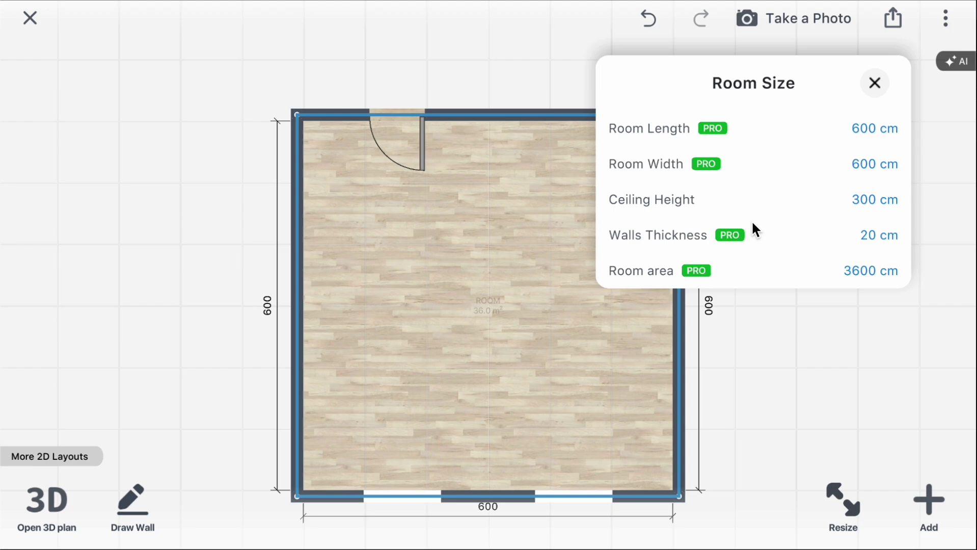
Step: Set wall thickness to 10 cm and room area to 40 m², then close the size panel
left_click(867, 234)
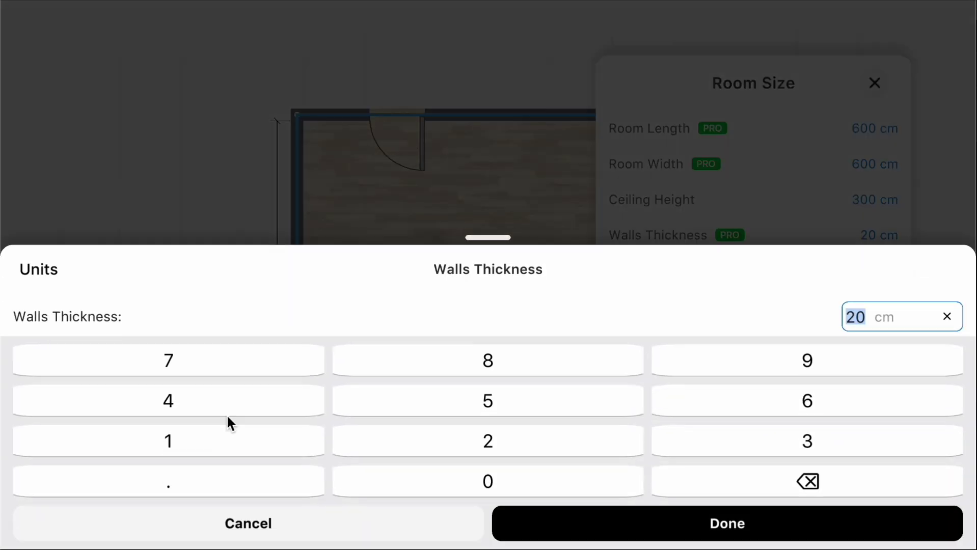
left_click(188, 448)
left_click(408, 477)
left_click(532, 521)
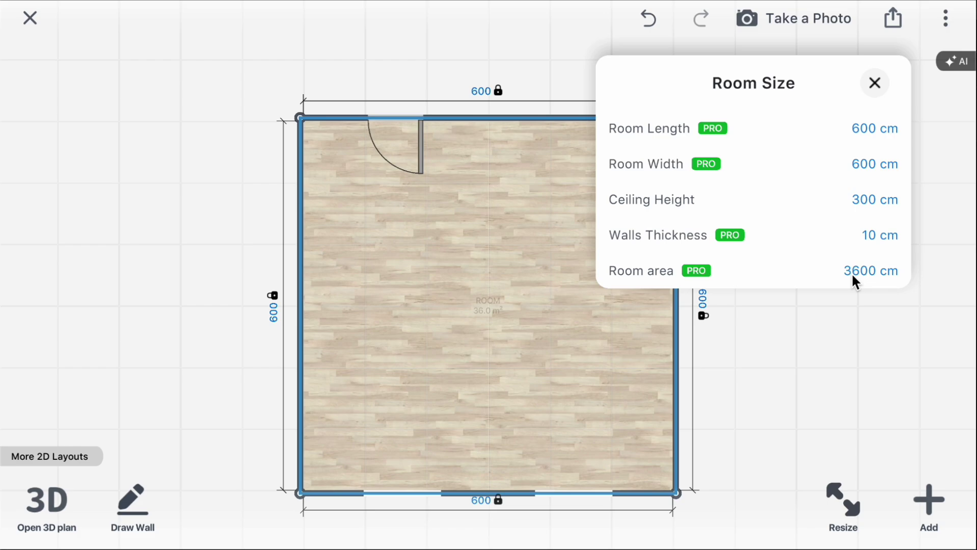
left_click(867, 270)
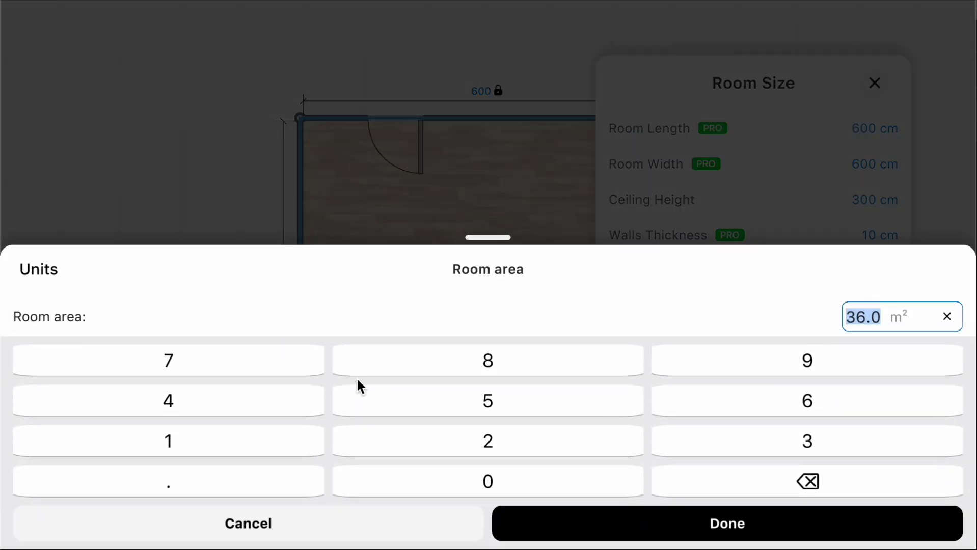
left_click(289, 393)
left_click(481, 478)
left_click(570, 531)
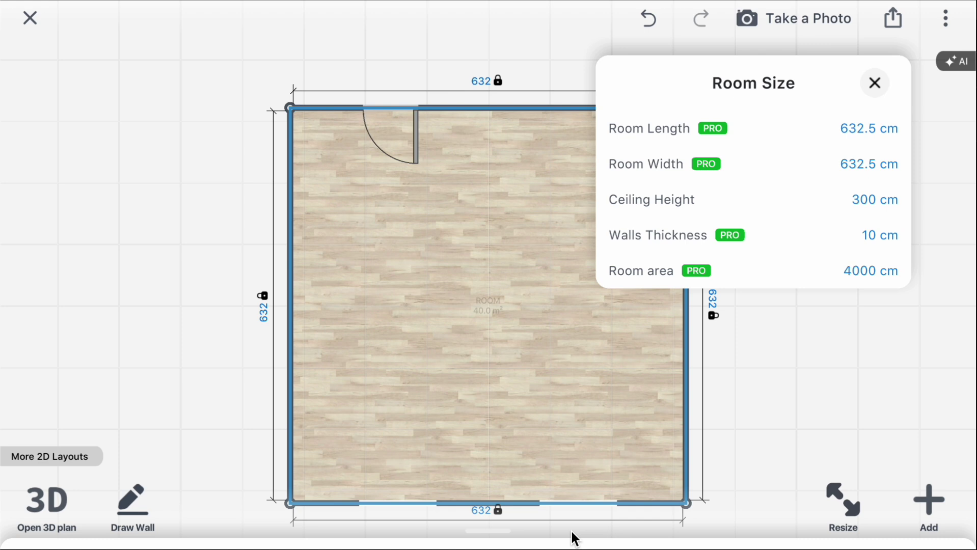
left_click(858, 414)
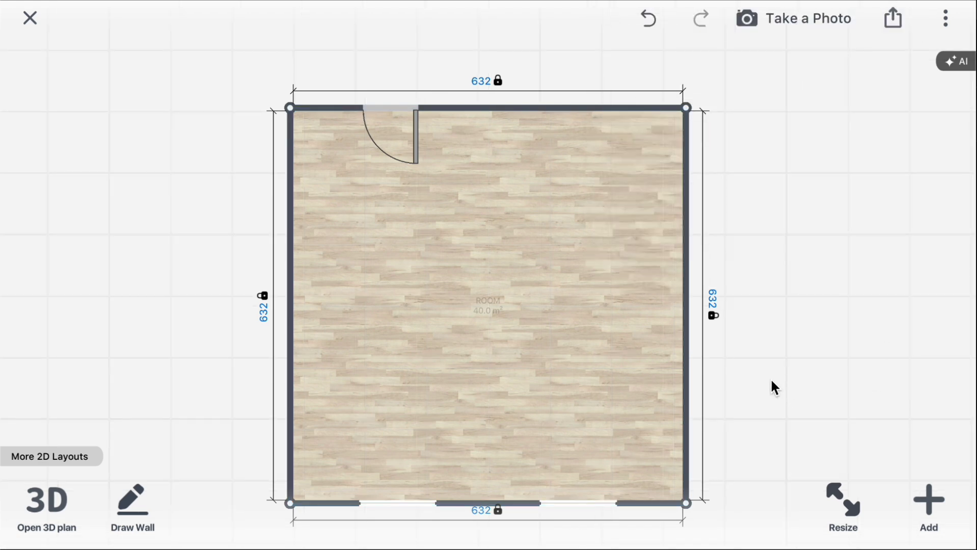
Step: Try a 600 cm top wall length, then undo the change
left_click(496, 84)
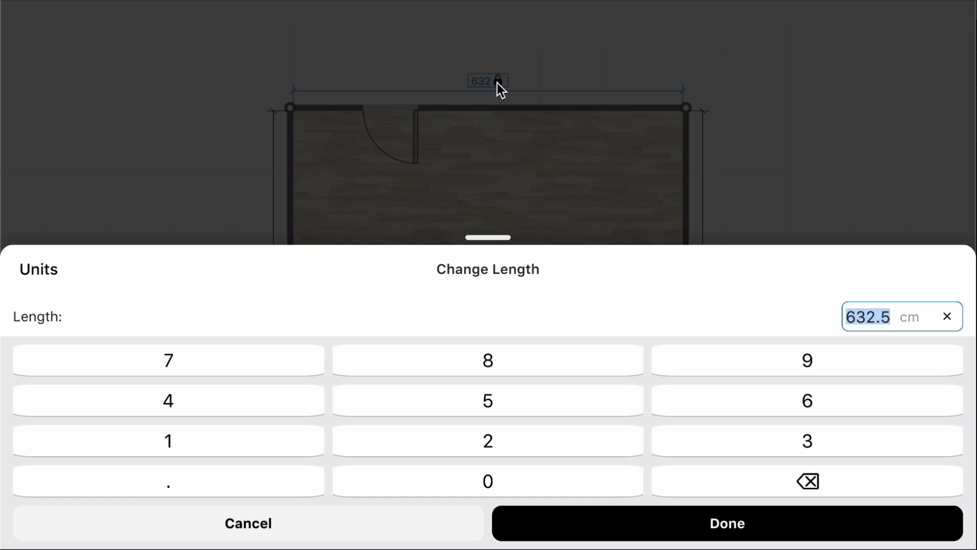
left_click(782, 399)
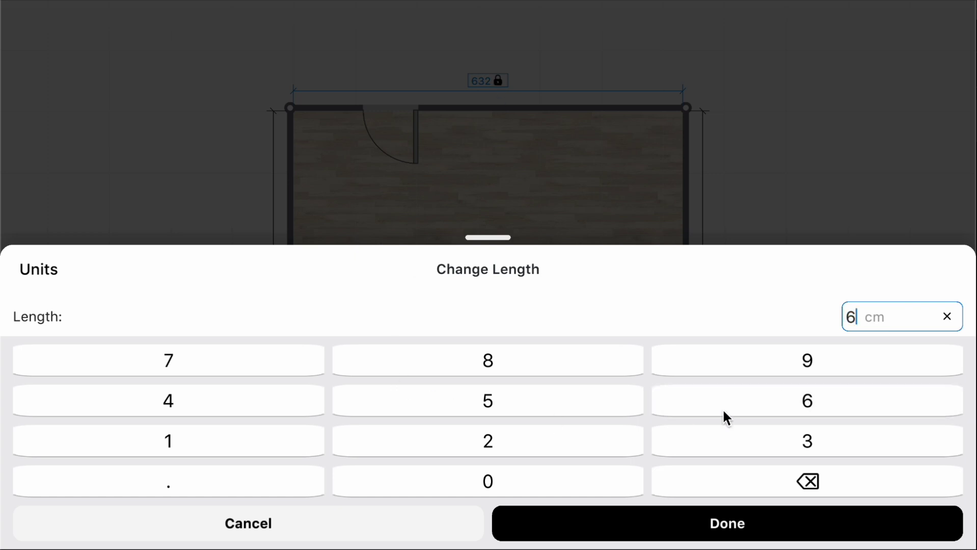
left_click(526, 483)
type("00")
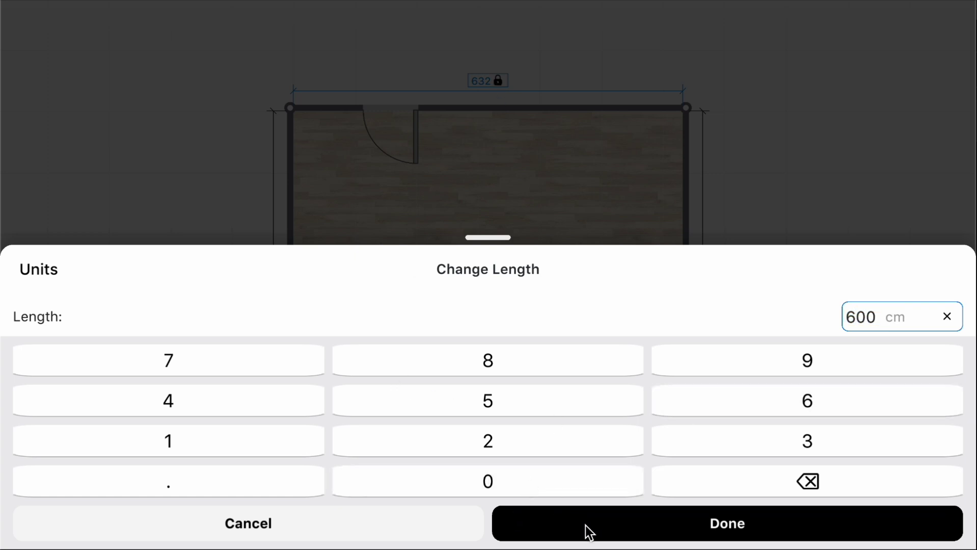
left_click(586, 529)
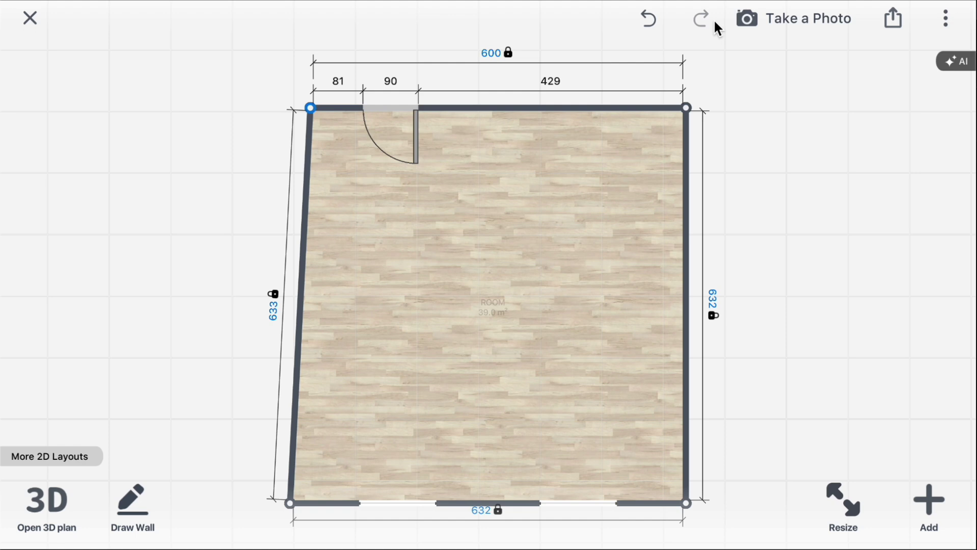
left_click(653, 18)
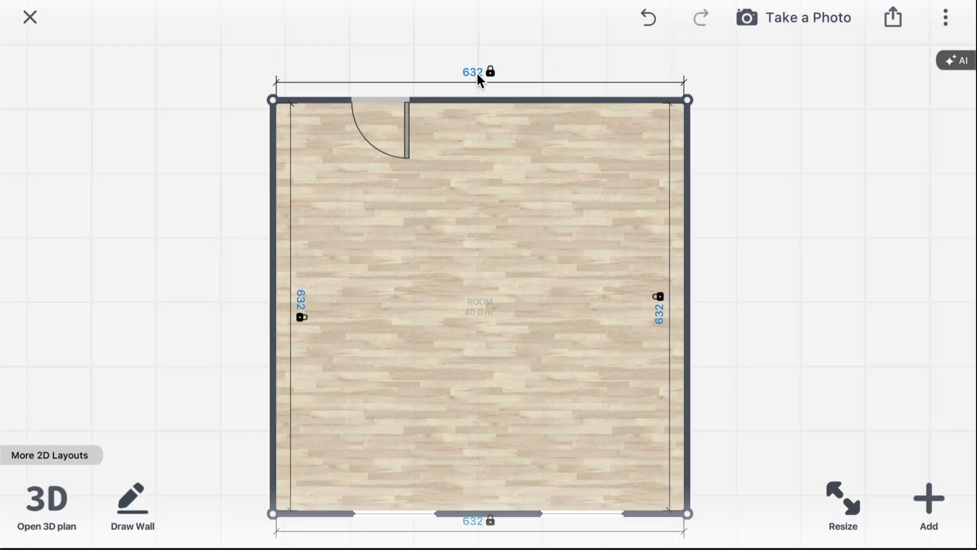
Step: Drag the top wall down and accept the locked-depth change, giving a 632 × 435 room
mouse_move(504, 102)
left_mouse_down()
mouse_move(462, 172)
mouse_move(471, 182)
left_mouse_up()
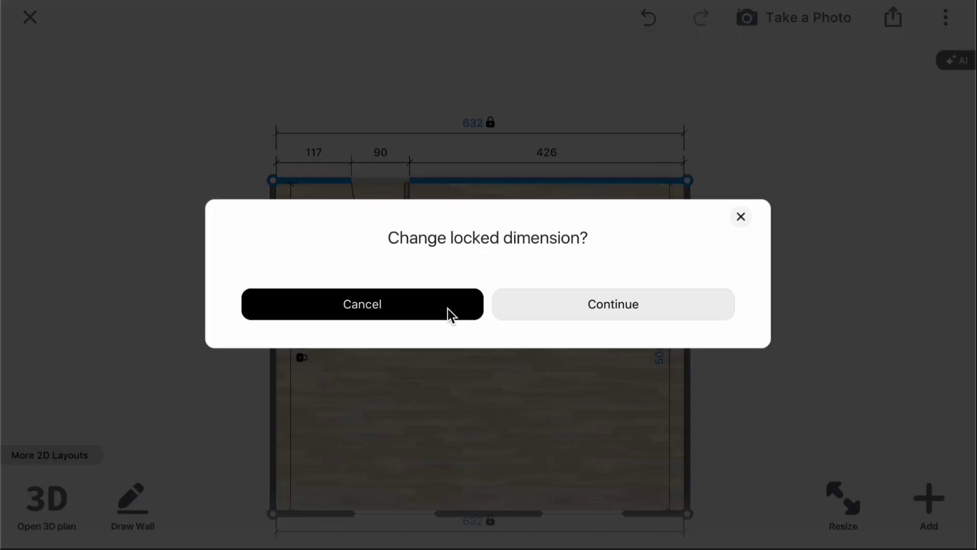
left_click(448, 308)
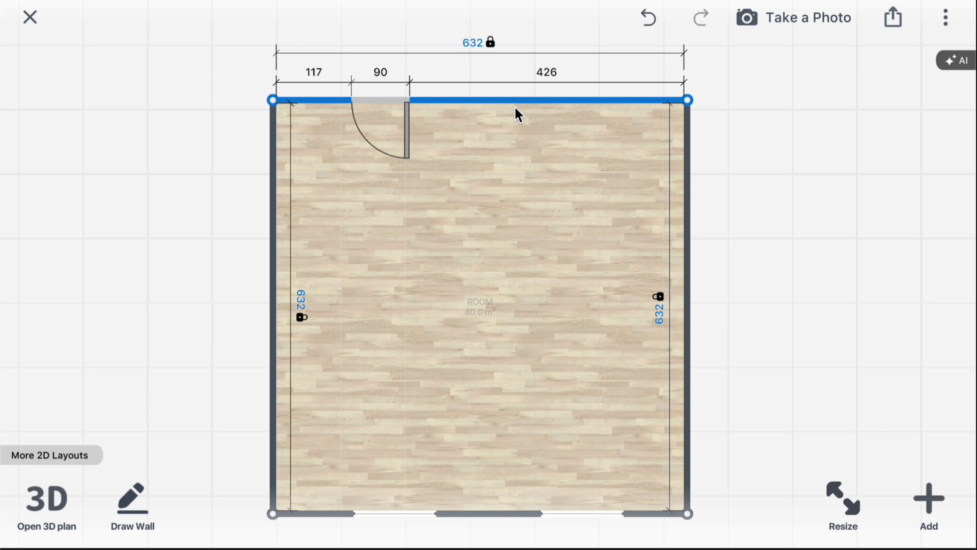
left_click_drag(515, 100, 500, 226)
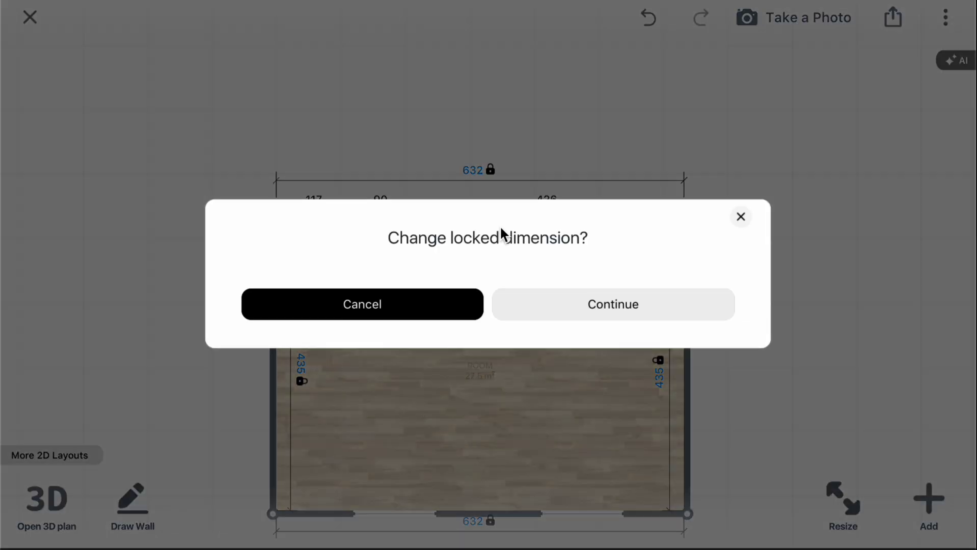
left_click(591, 315)
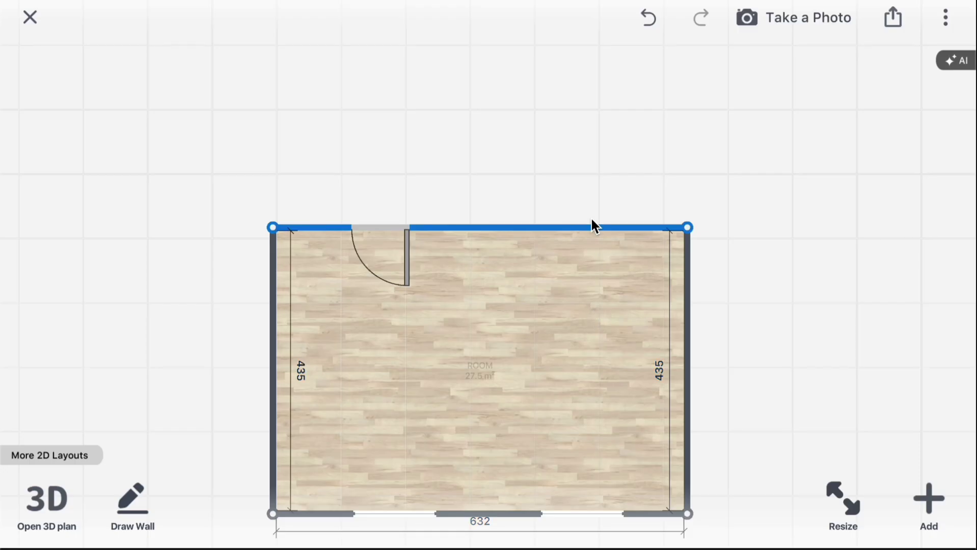
Step: Set 10 cm inside wall thickness and draw a 632 × 239 room above the first
left_click(710, 205)
left_click(132, 502)
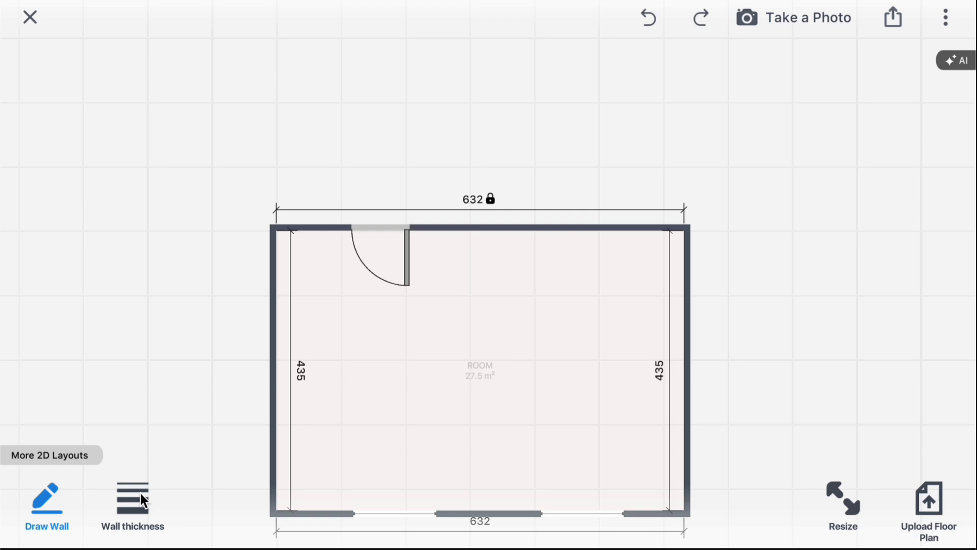
left_click(139, 491)
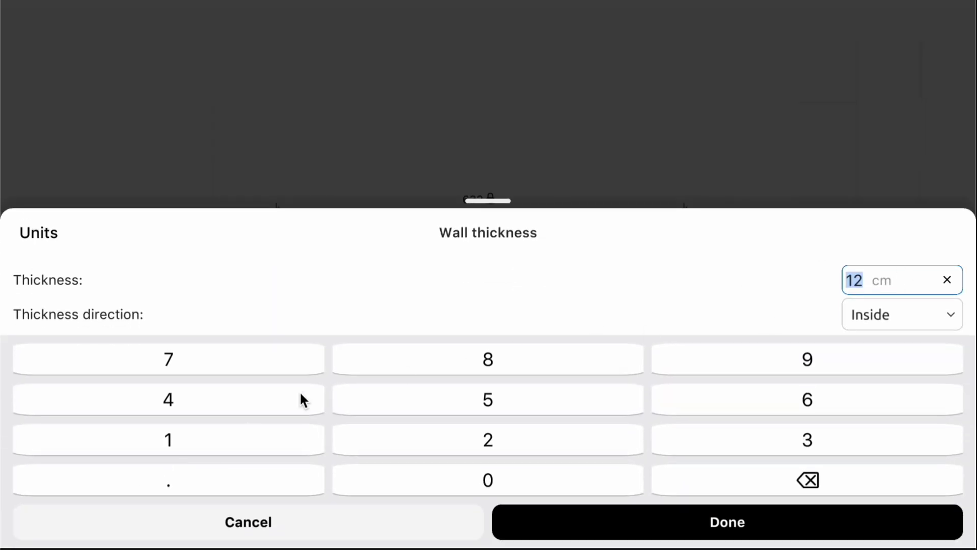
left_click(259, 438)
left_click(357, 477)
left_click(943, 315)
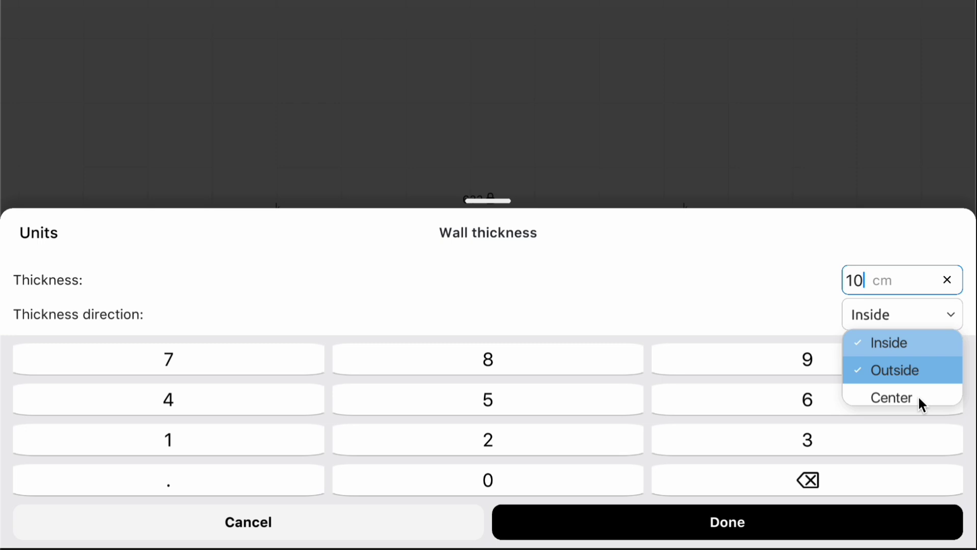
left_click(910, 343)
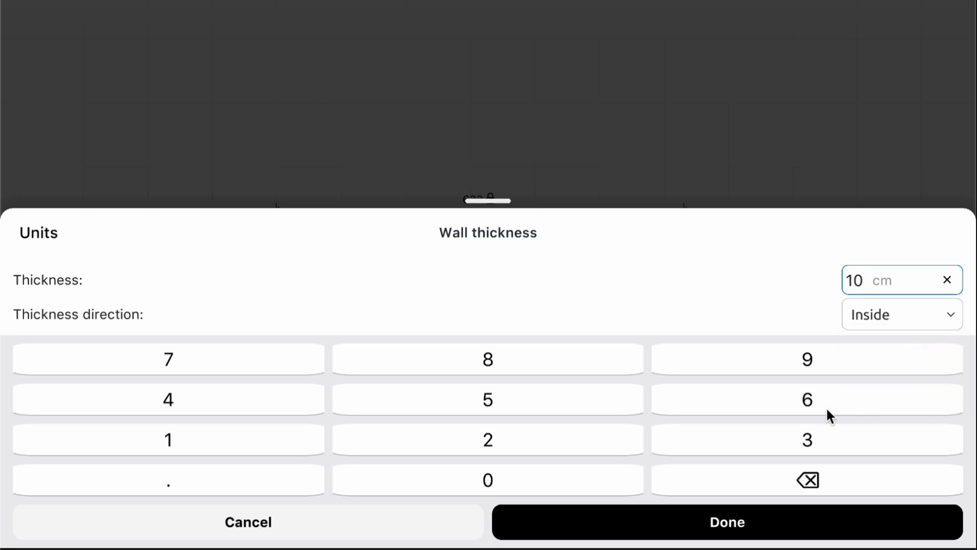
left_click(732, 523)
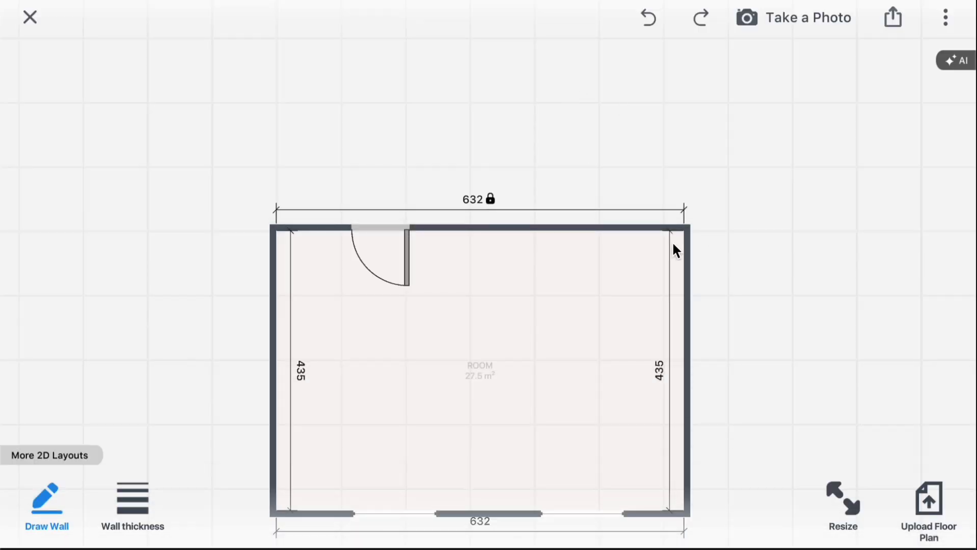
mouse_move(685, 228)
left_mouse_down()
mouse_move(672, 69)
mouse_move(282, 66)
mouse_move(288, 237)
left_mouse_up()
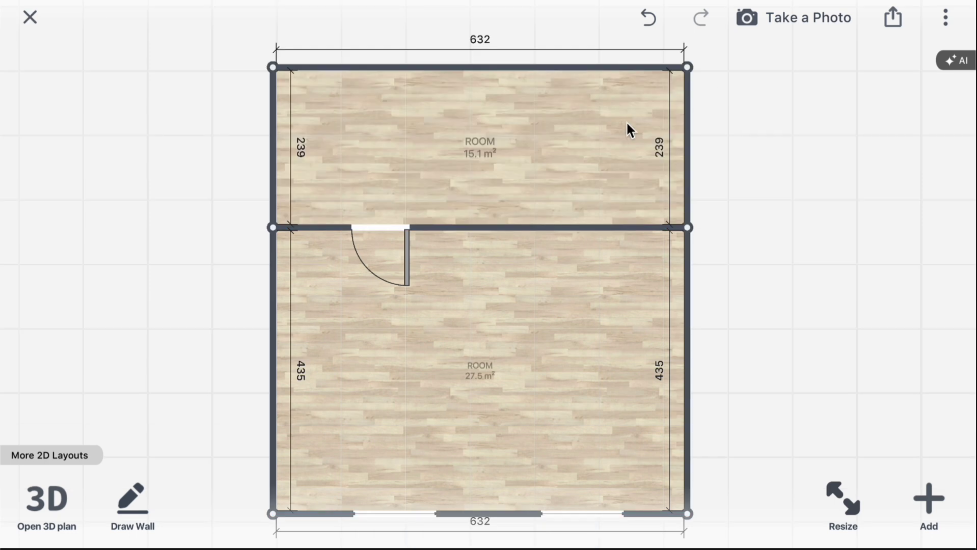
Step: Set the upper room's type to Bathroom
left_click(468, 148)
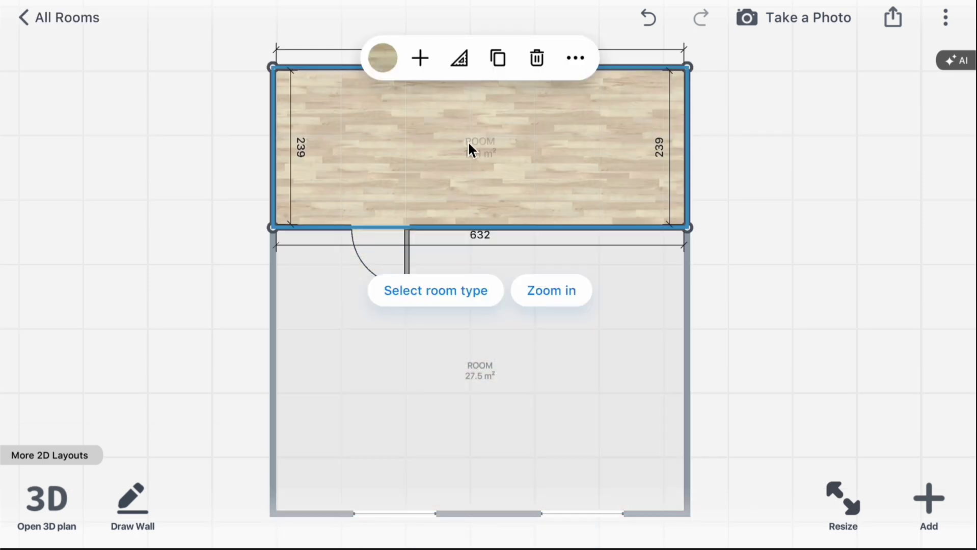
left_click(493, 300)
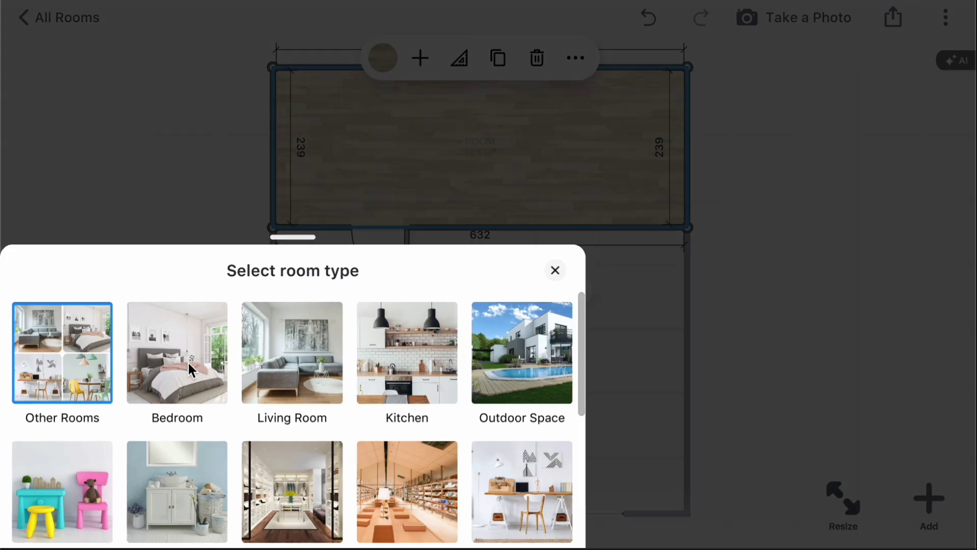
left_click(169, 463)
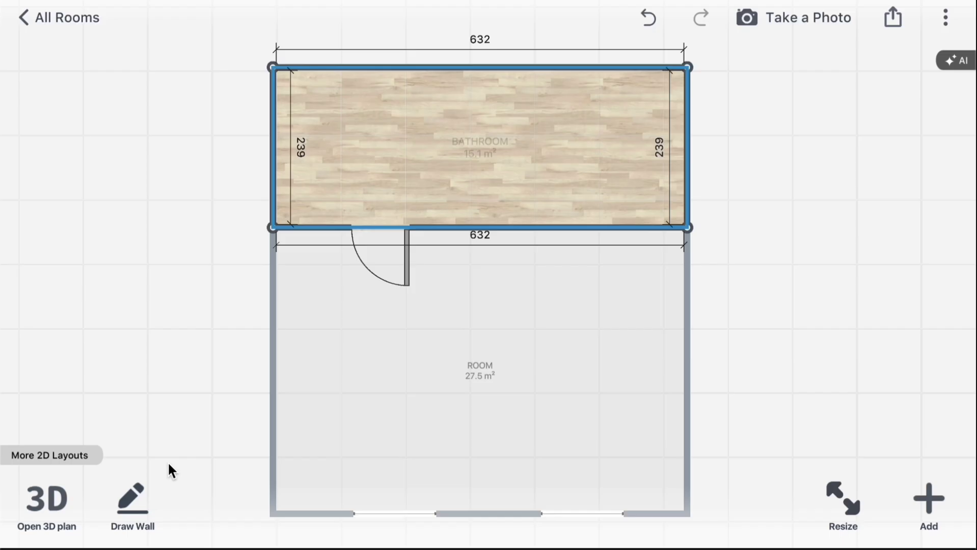
Step: Set the lower room's type to Bedroom and deselect it
left_click(484, 374)
left_click(409, 527)
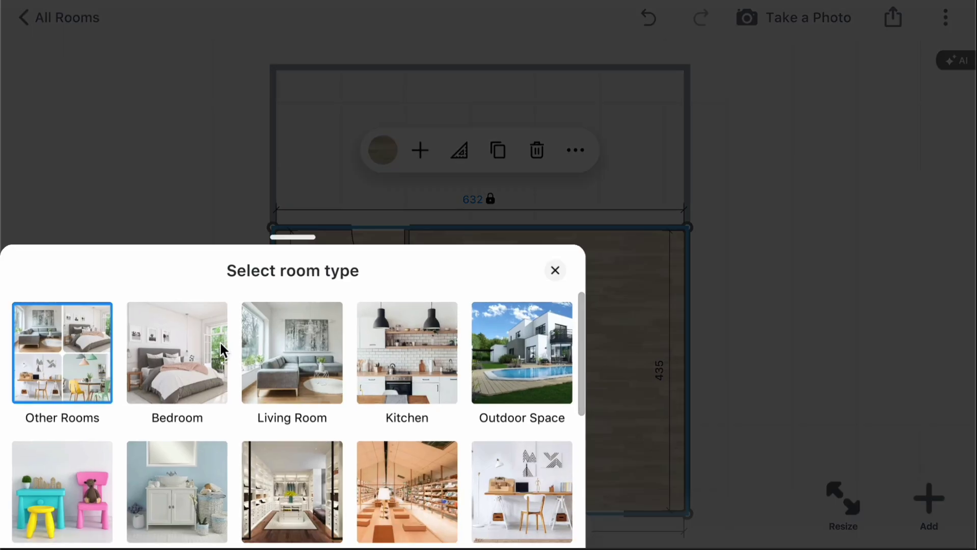
left_click(184, 387)
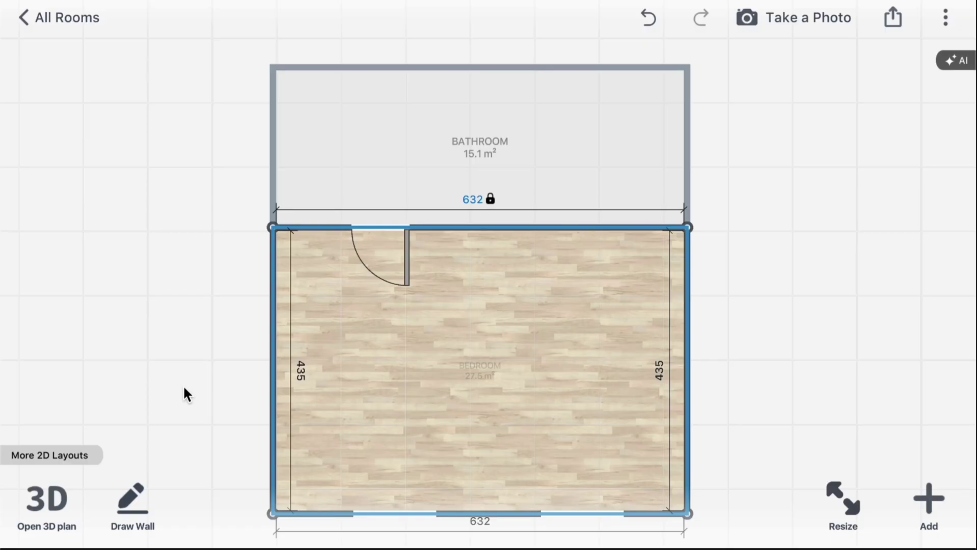
left_click(744, 238)
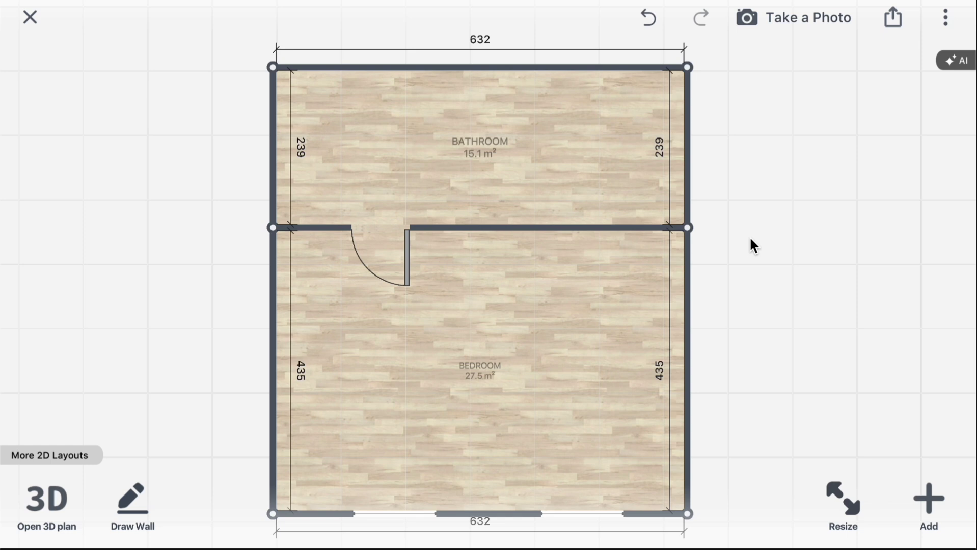
Step: View the two-room plan in 3D, then walk through the bedroom in first-person
left_click(45, 506)
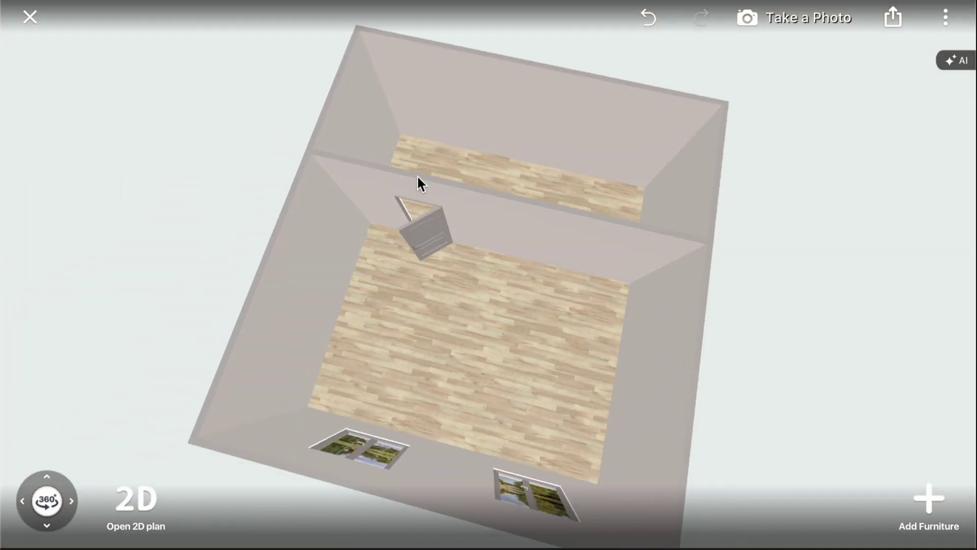
mouse_move(417, 178)
left_mouse_down()
mouse_move(426, 160)
mouse_move(294, 212)
mouse_move(319, 196)
mouse_move(543, 175)
mouse_move(587, 214)
mouse_move(592, 264)
mouse_move(532, 224)
mouse_move(480, 216)
mouse_move(467, 224)
left_mouse_up()
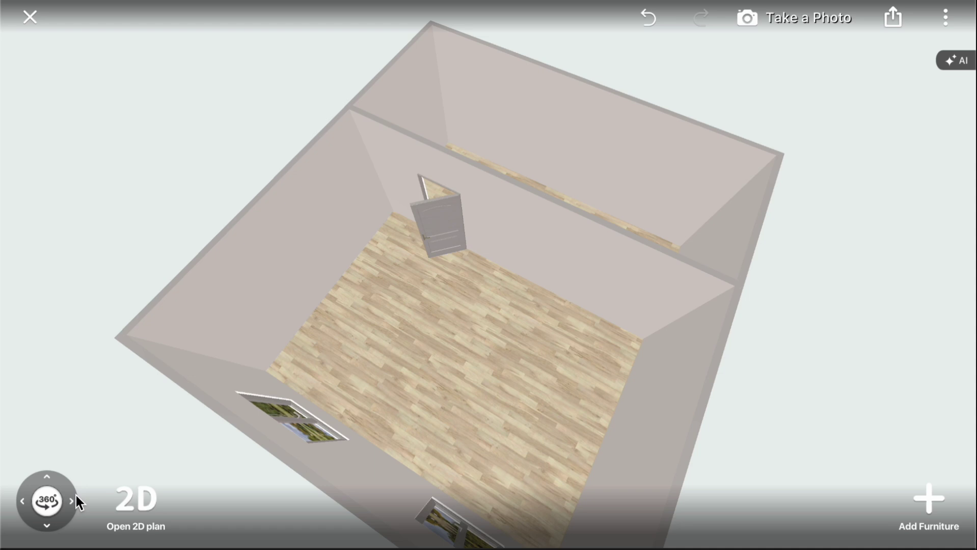
left_click(46, 503)
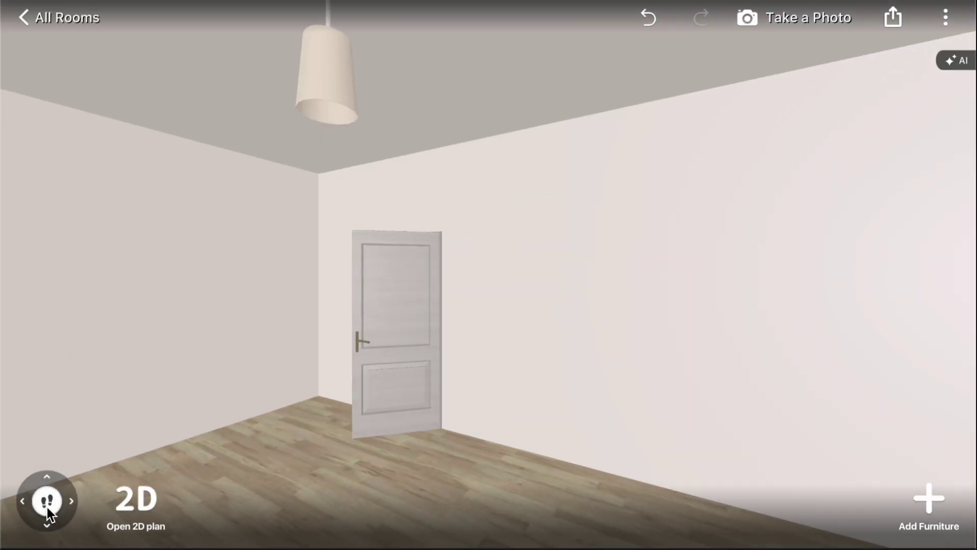
mouse_move(46, 508)
left_mouse_down()
mouse_move(95, 500)
mouse_move(25, 503)
left_mouse_up()
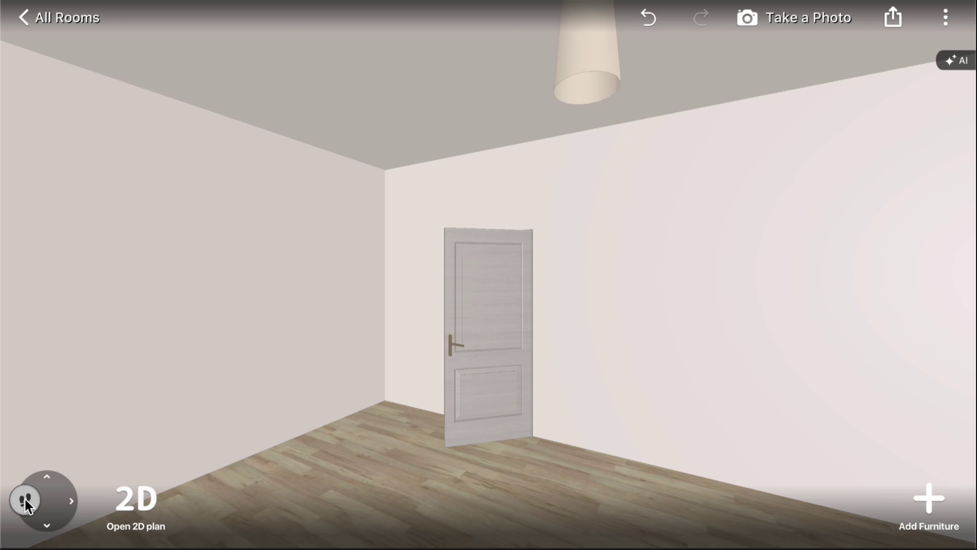
left_click_drag(25, 504, 77, 447)
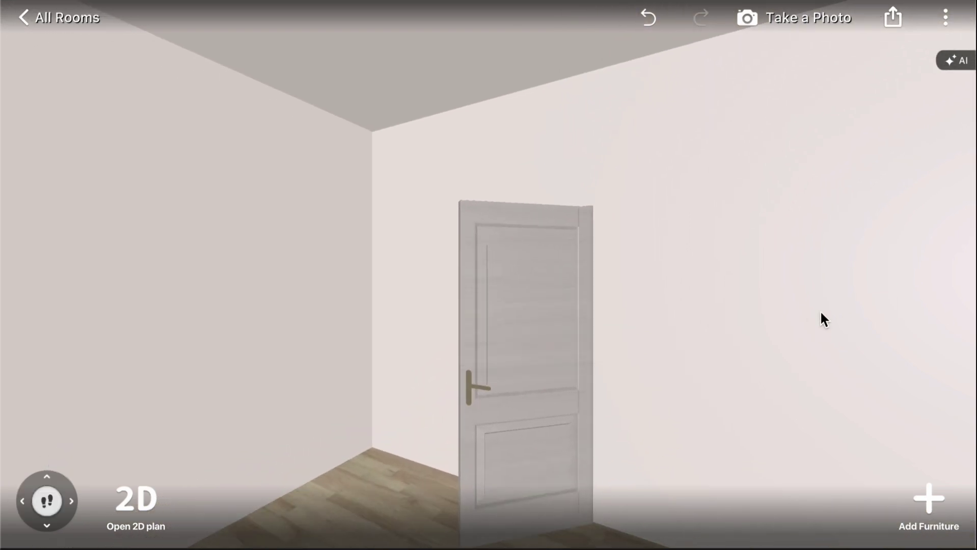
left_click_drag(823, 320, 516, 229)
mouse_move(47, 501)
left_mouse_down()
mouse_move(4, 501)
mouse_move(92, 445)
mouse_move(33, 448)
left_mouse_up()
mouse_move(547, 310)
left_mouse_down()
mouse_move(281, 260)
mouse_move(516, 127)
mouse_move(423, 126)
mouse_move(510, 143)
left_mouse_up()
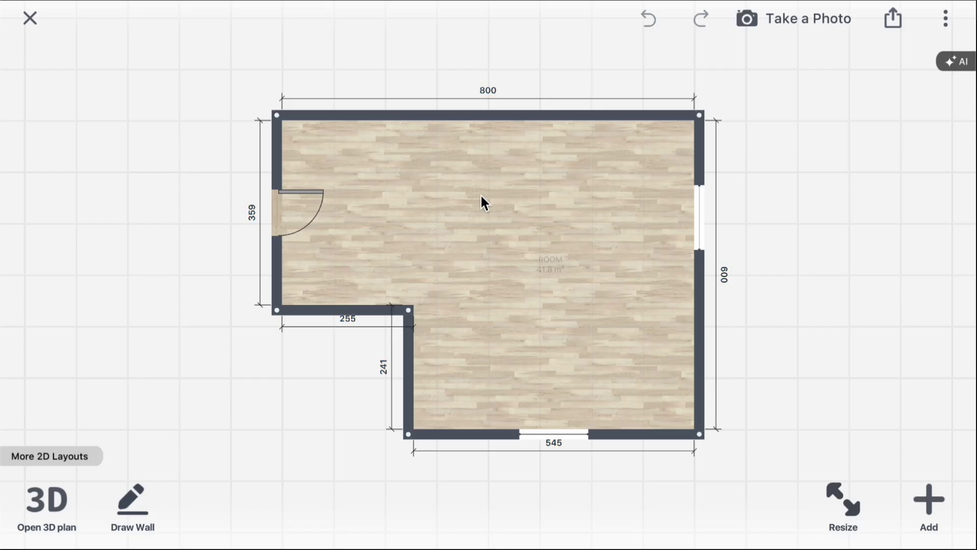
Step: Preview the L-shaped and T-shaped preset rooms in 3D
left_click(46, 501)
mouse_move(435, 410)
left_mouse_down()
mouse_move(458, 233)
mouse_move(435, 214)
mouse_move(358, 187)
mouse_move(317, 210)
left_mouse_up()
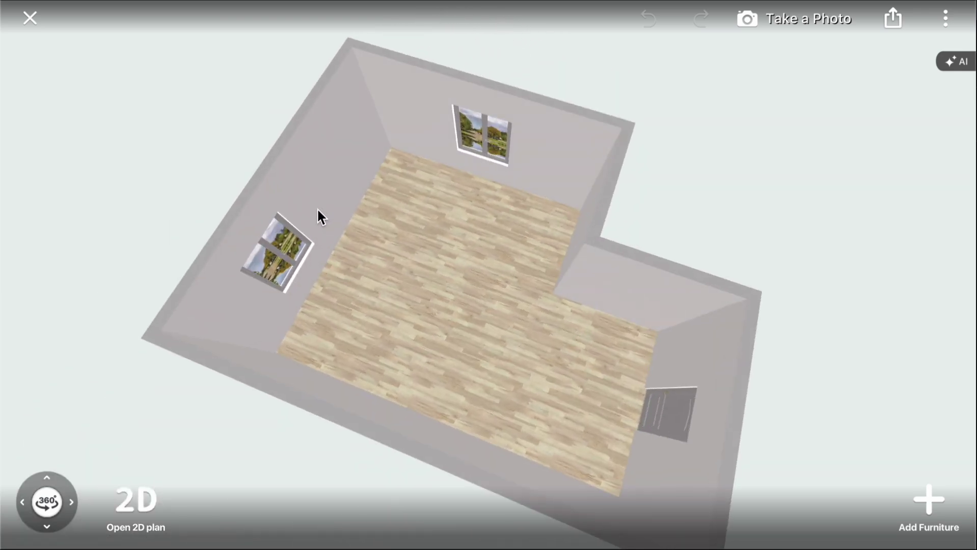
left_click(41, 14)
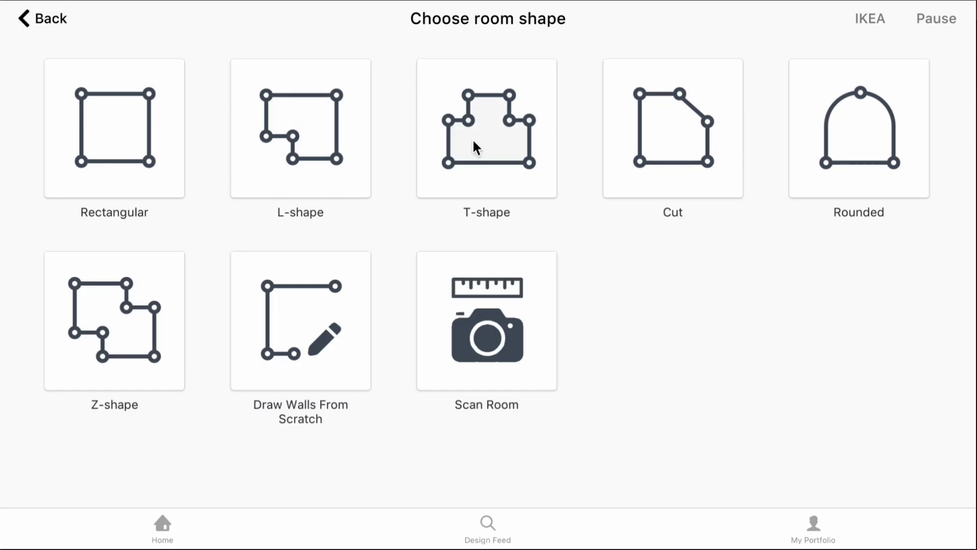
left_click(495, 142)
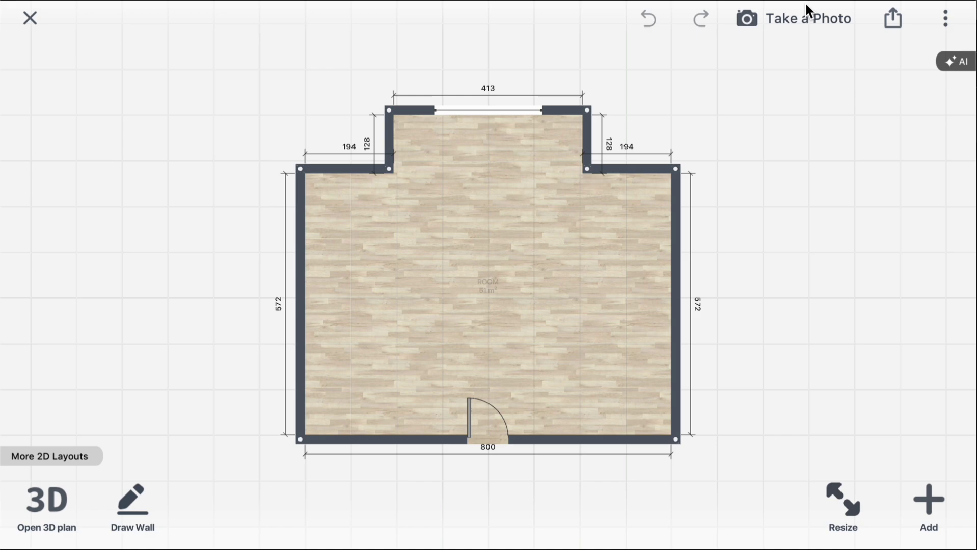
left_click(54, 501)
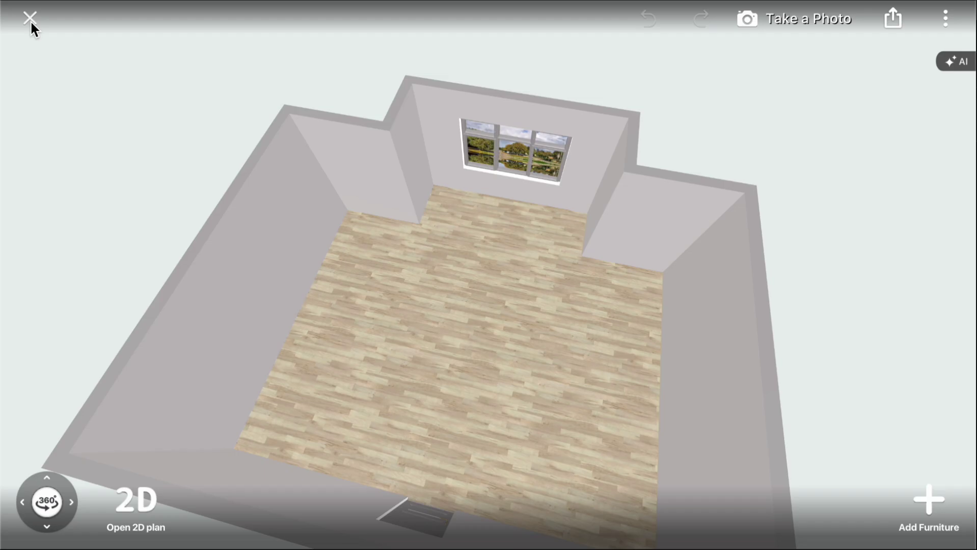
left_click(29, 20)
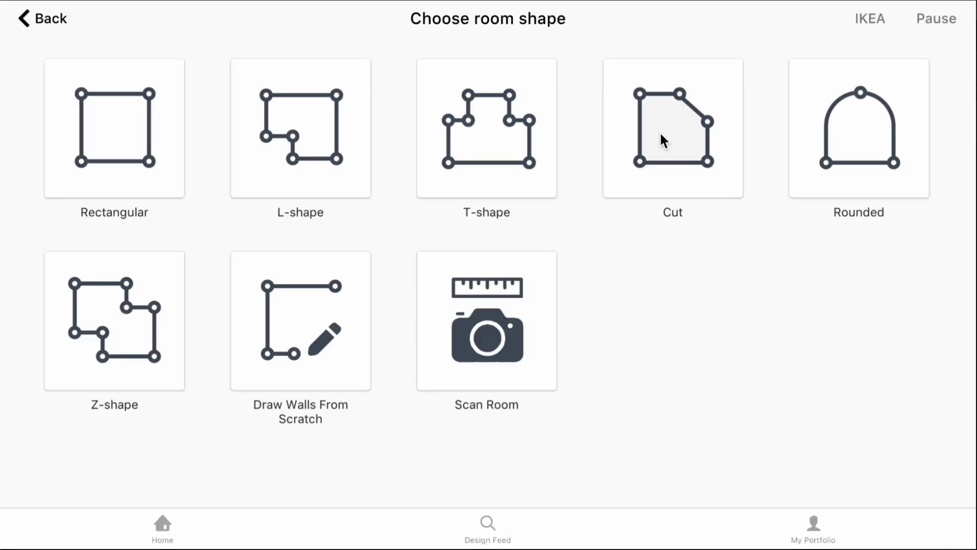
Step: Preview the Cut and Rounded preset rooms in 3D, then return to the shape chooser
left_click(659, 133)
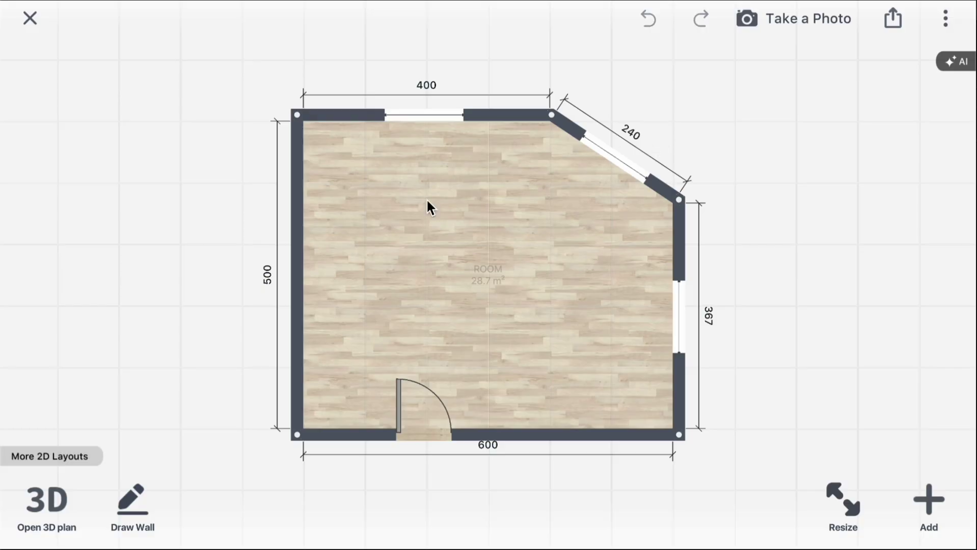
left_click(55, 506)
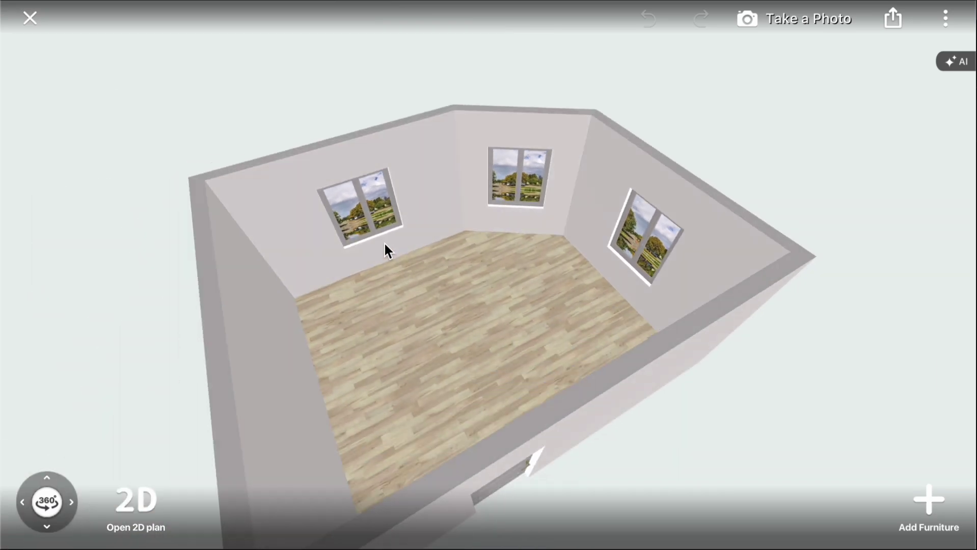
left_click_drag(384, 241, 383, 207)
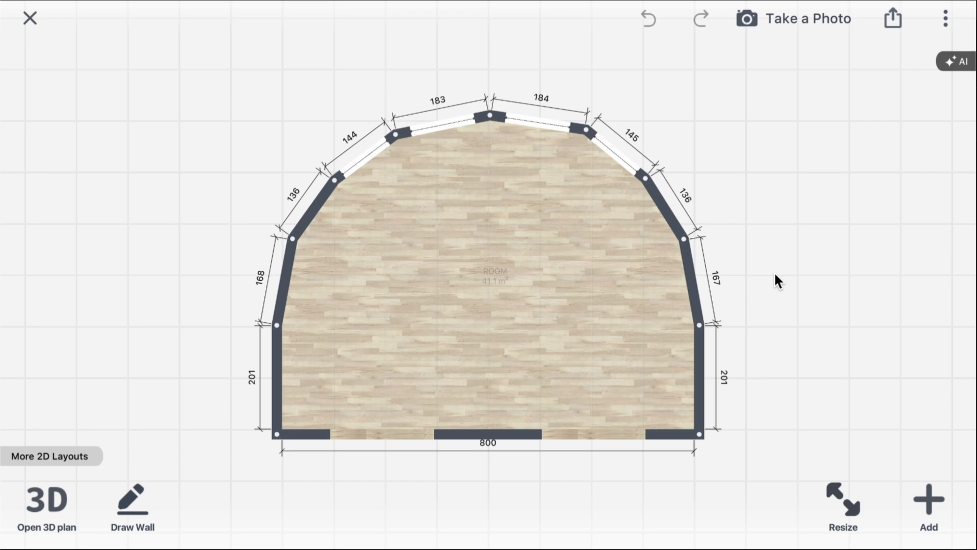
left_click(51, 506)
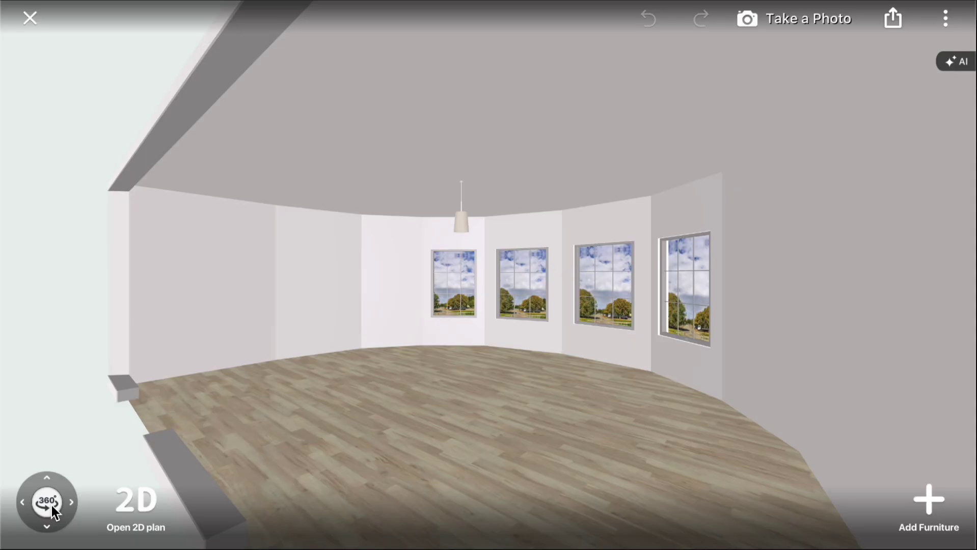
left_click_drag(588, 351, 513, 152)
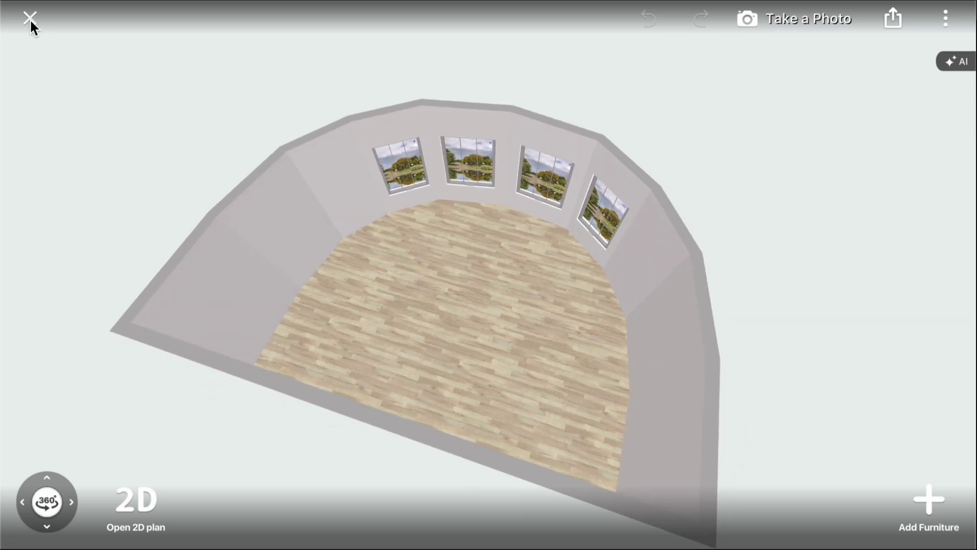
left_click(31, 19)
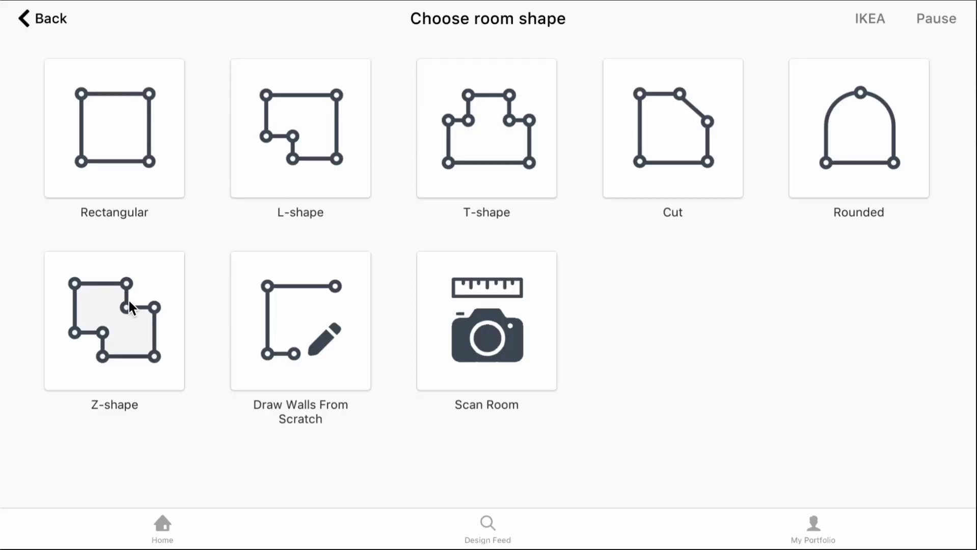
left_click(129, 301)
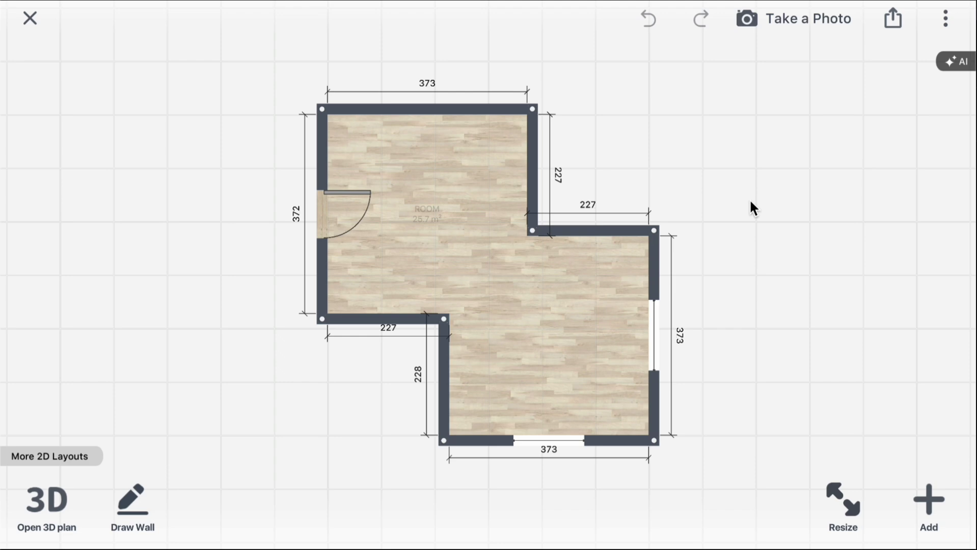
left_click(37, 521)
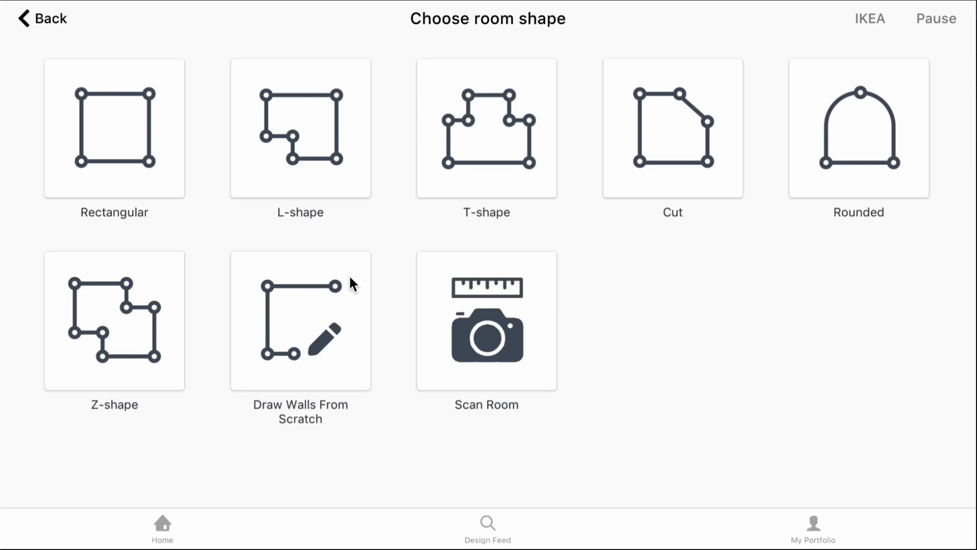
Step: Choose Draw Walls From Scratch with 10 cm wall thickness and direction Outside
left_click(335, 286)
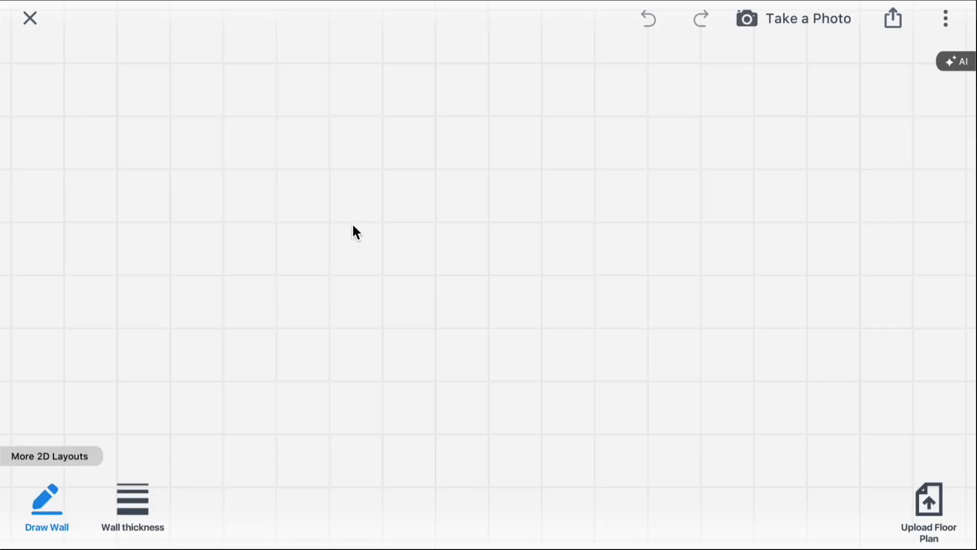
left_click(138, 503)
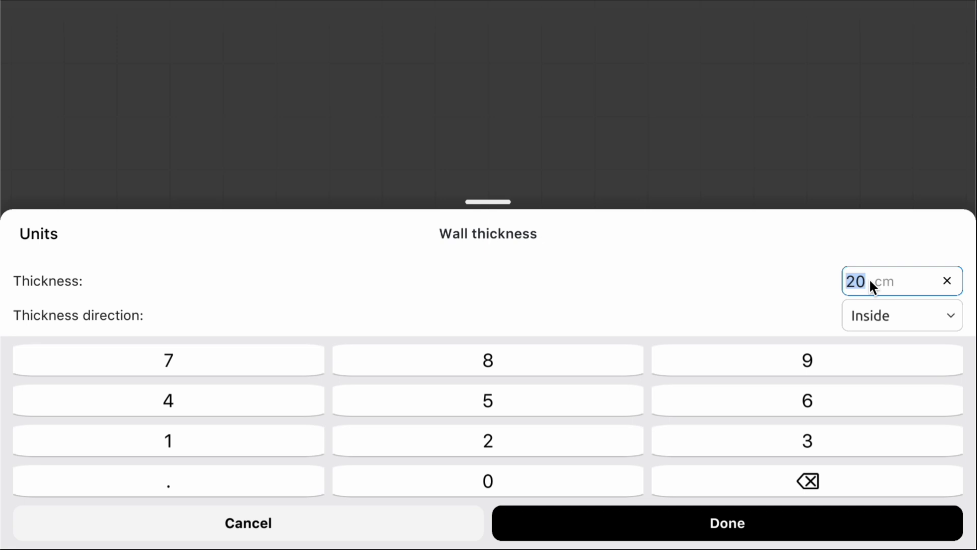
left_click(283, 441)
left_click(378, 475)
left_click(880, 315)
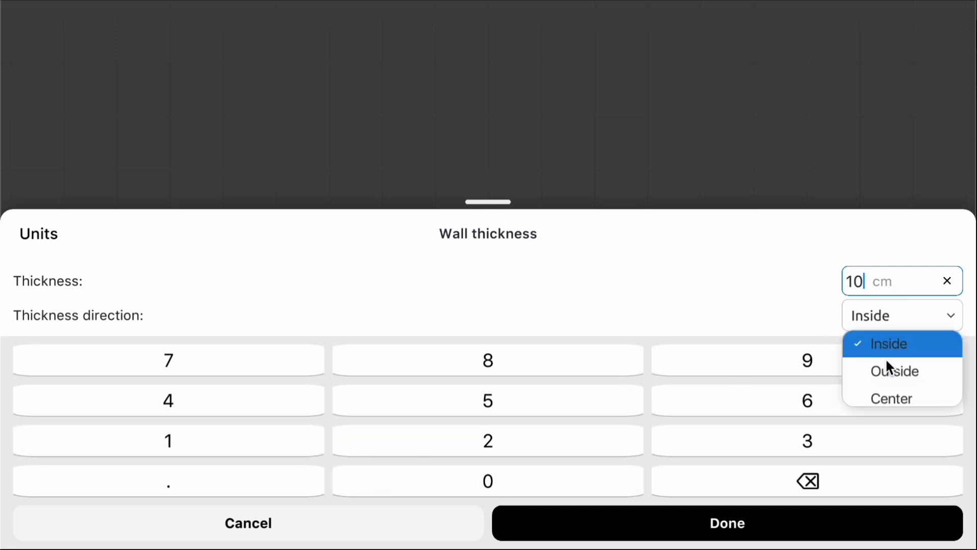
left_click(885, 371)
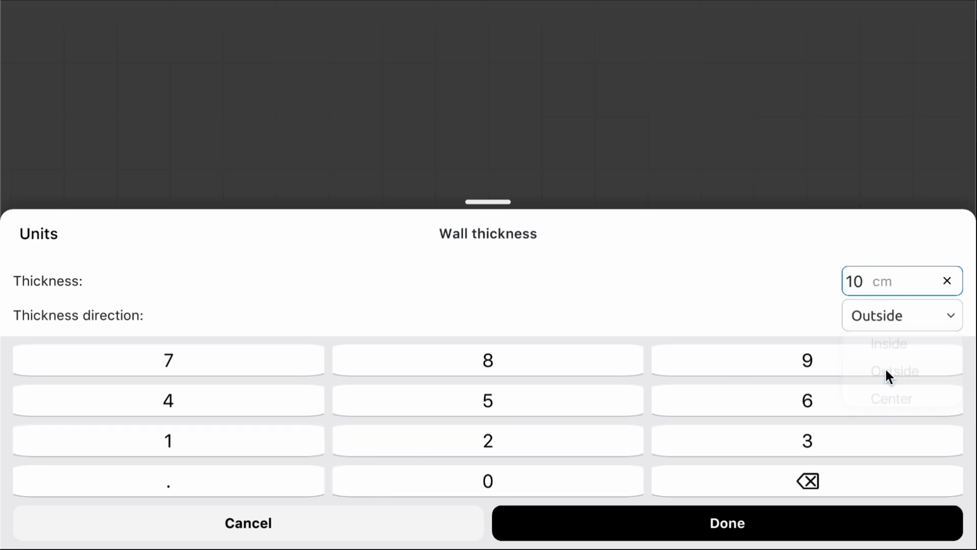
left_click(600, 527)
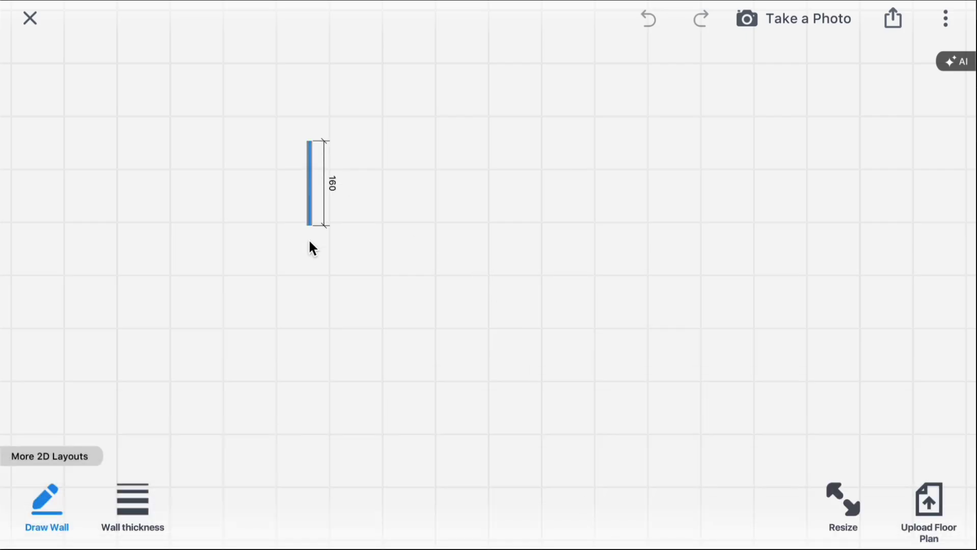
Step: Drag out the walls of a closed rectangle about 628 × 462 cm
mouse_move(310, 246)
left_mouse_down()
mouse_move(311, 386)
mouse_move(649, 382)
left_mouse_up()
mouse_move(312, 149)
left_mouse_down()
mouse_move(600, 170)
mouse_move(658, 142)
mouse_move(647, 141)
mouse_move(658, 301)
mouse_move(648, 386)
left_mouse_up()
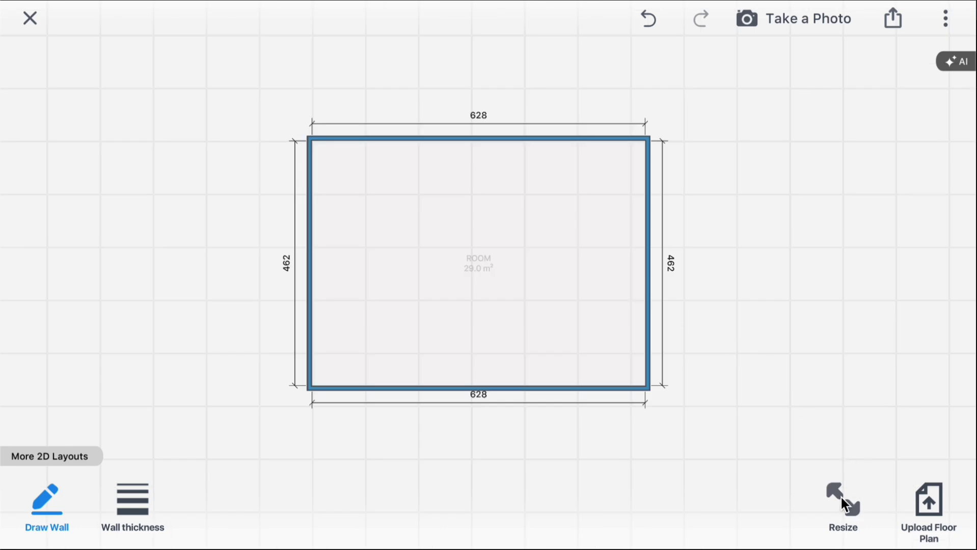
Step: In Change room size, set Room Length 500 cm and Room Width 600 cm
left_click(841, 498)
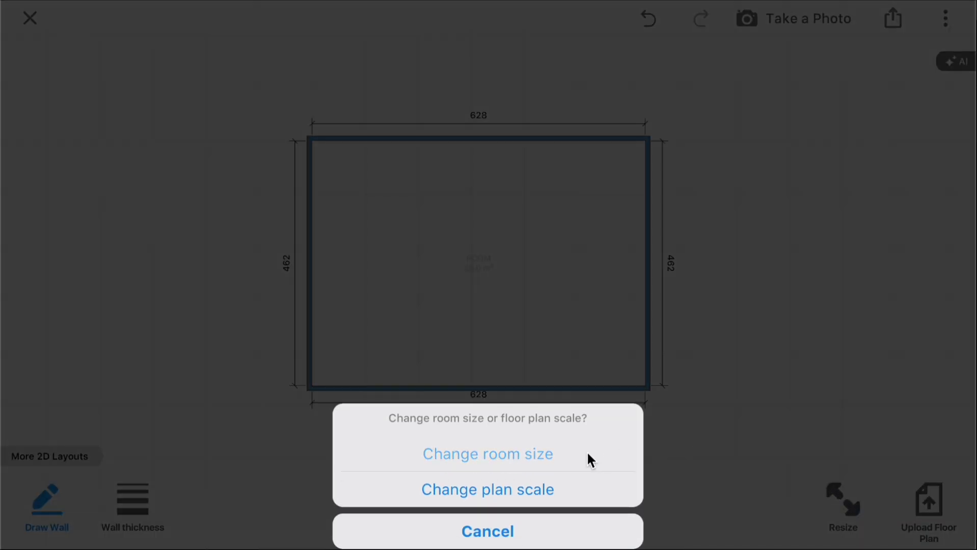
left_click(588, 458)
left_click(858, 133)
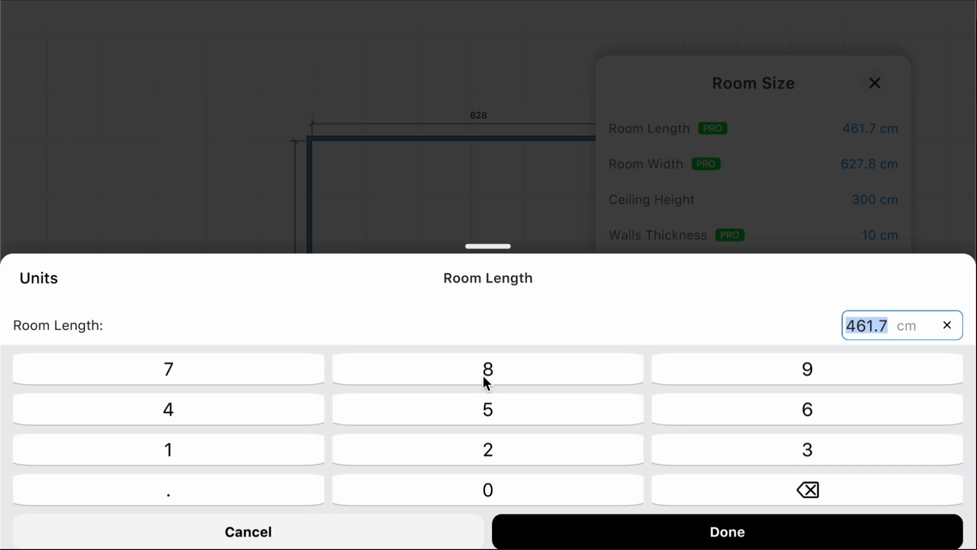
left_click(433, 398)
double_click(422, 481)
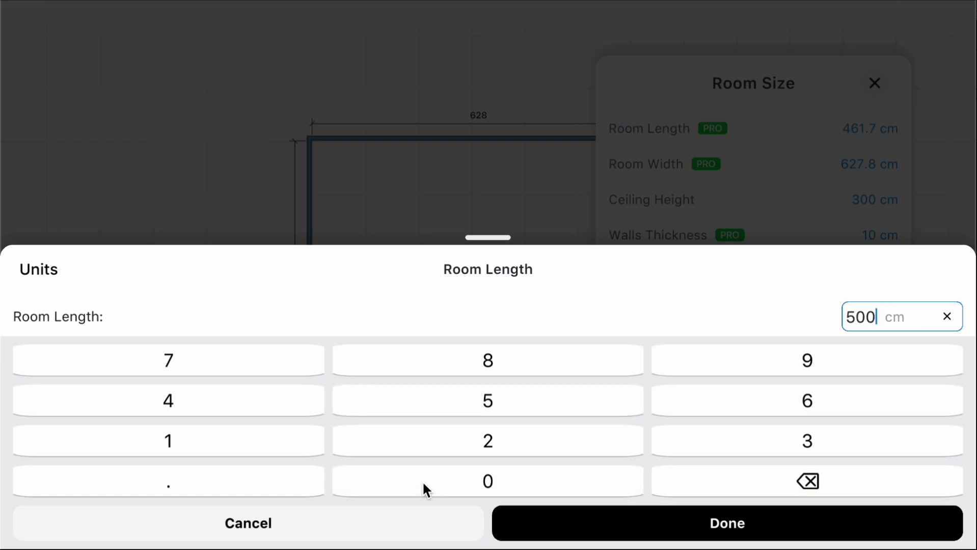
left_click(597, 538)
left_click(851, 168)
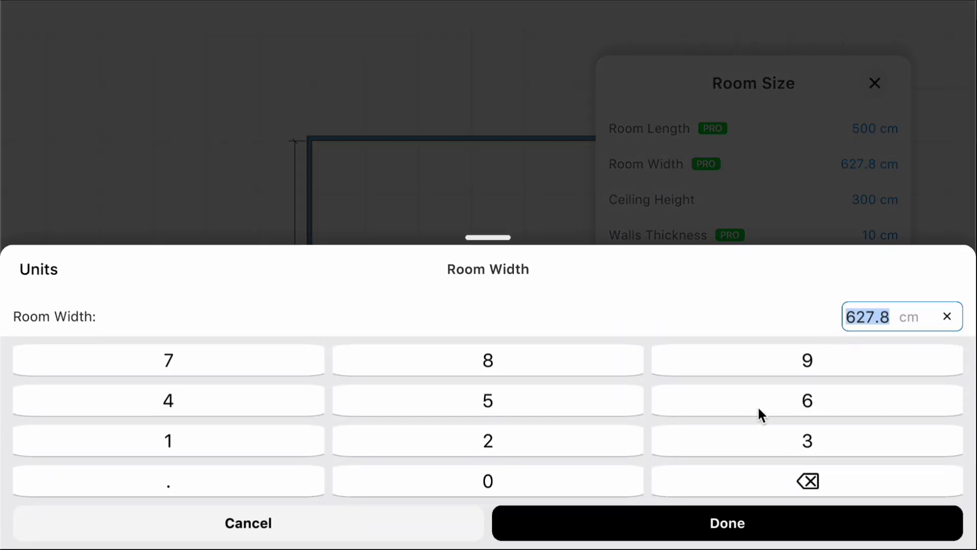
left_click(757, 403)
left_click(563, 479)
left_click(574, 529)
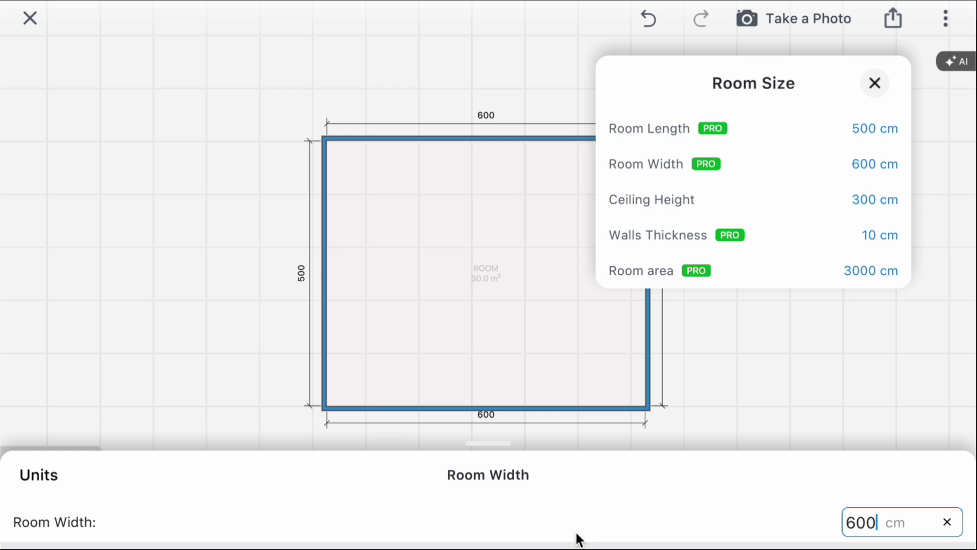
left_click(746, 367)
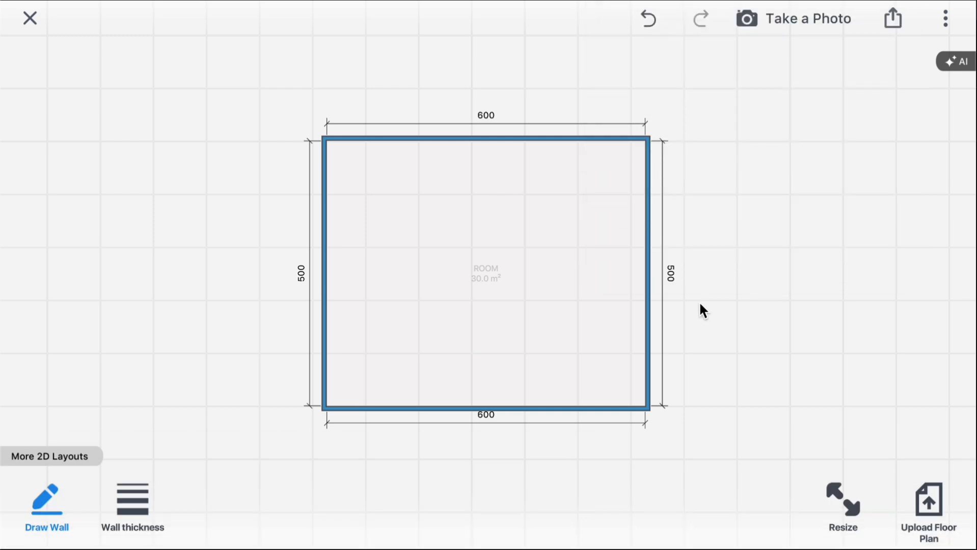
Step: Deselect the wood-floored room and start Change plan scale from the wall Resize options
left_click(697, 287)
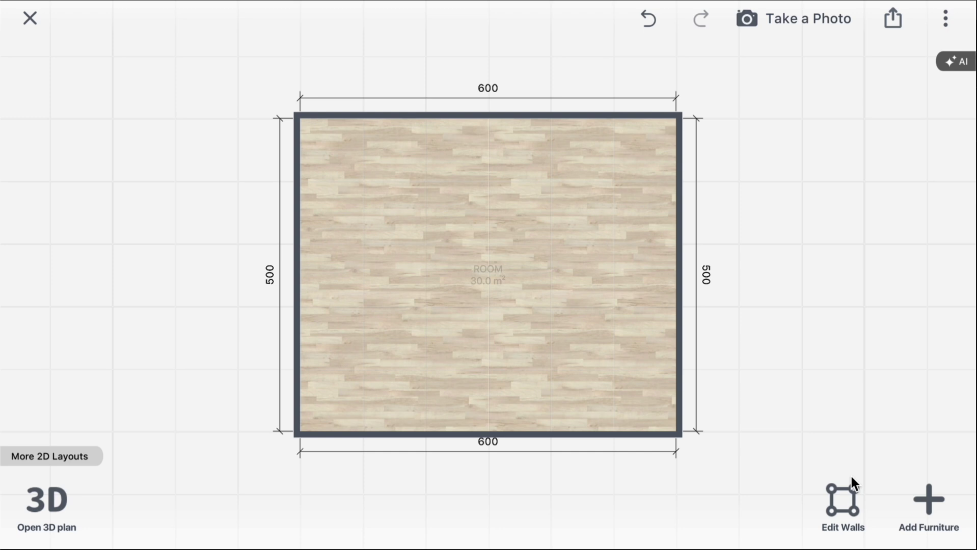
left_click(844, 501)
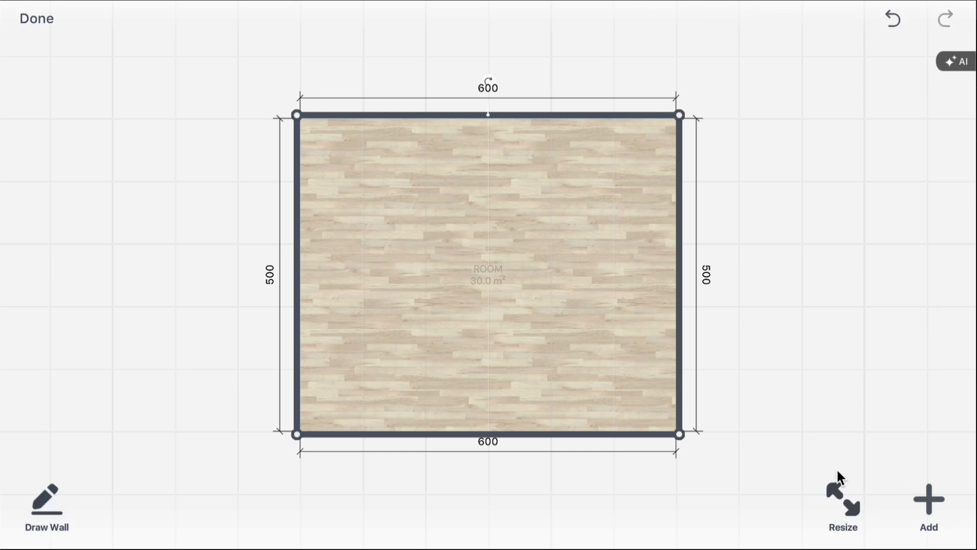
left_click(853, 494)
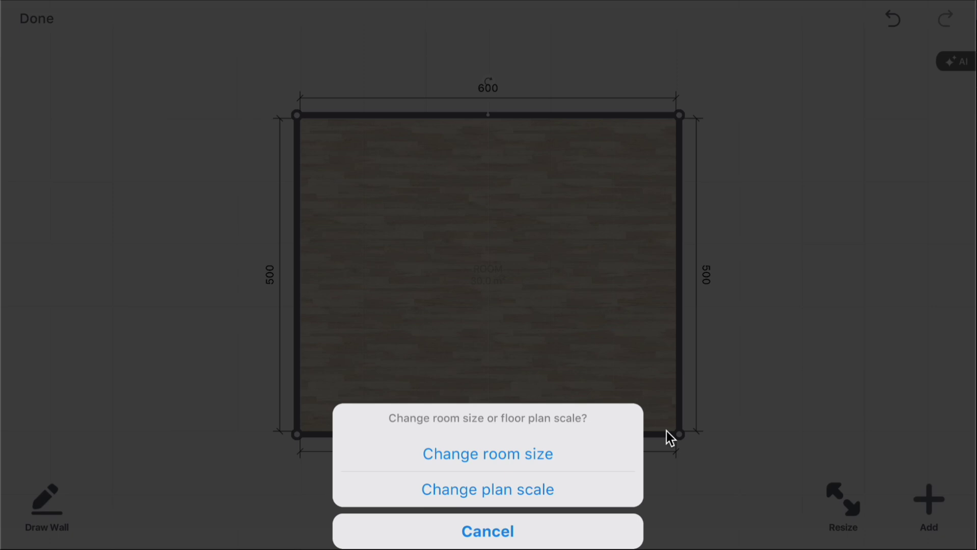
left_click(546, 454)
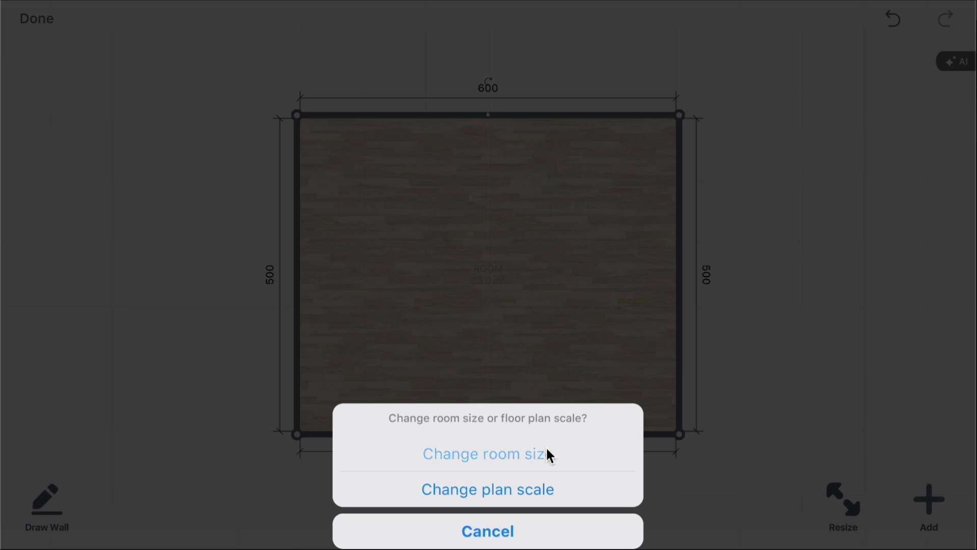
left_click(542, 493)
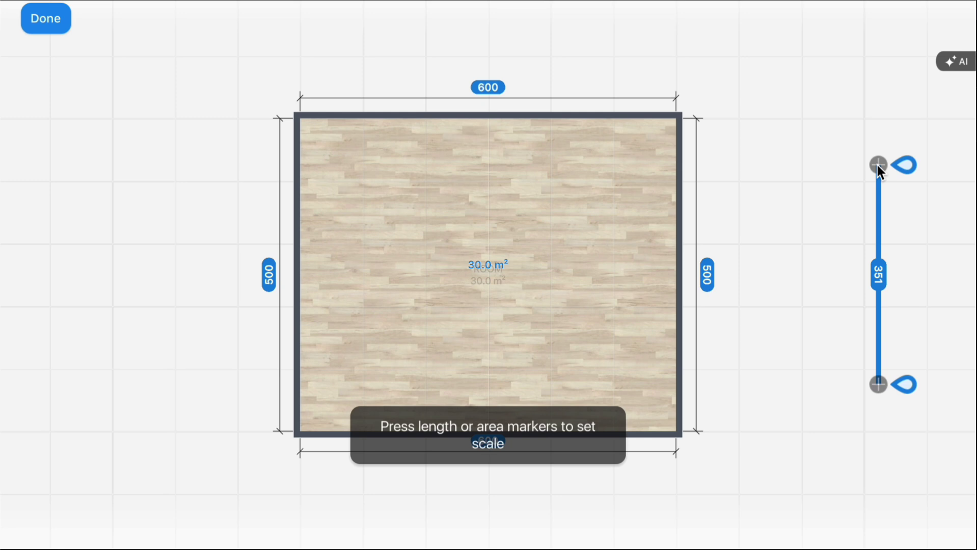
Step: Stretch the scale marker to about 561 and set it to 500 cm, making the room 535×446 cm
left_click_drag(877, 165, 878, 91)
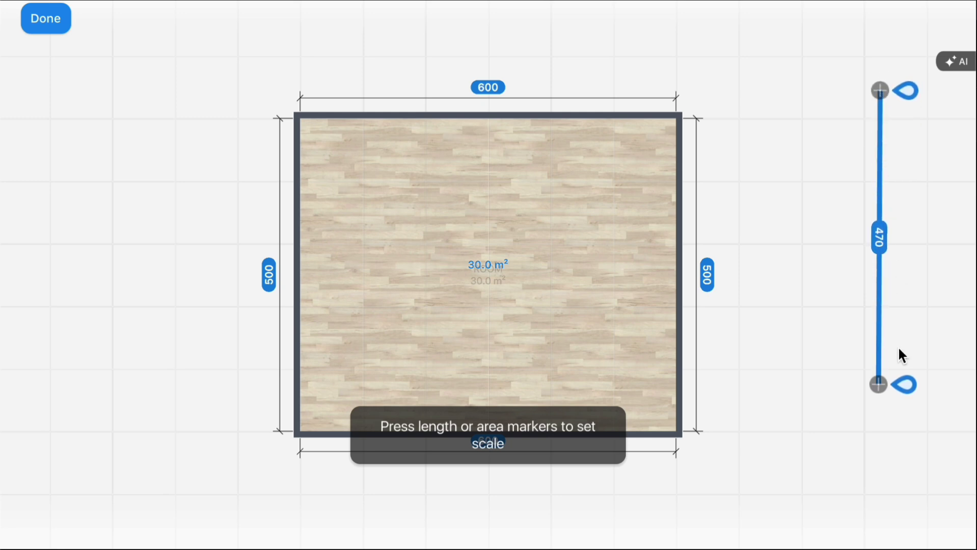
left_click_drag(877, 384, 877, 442)
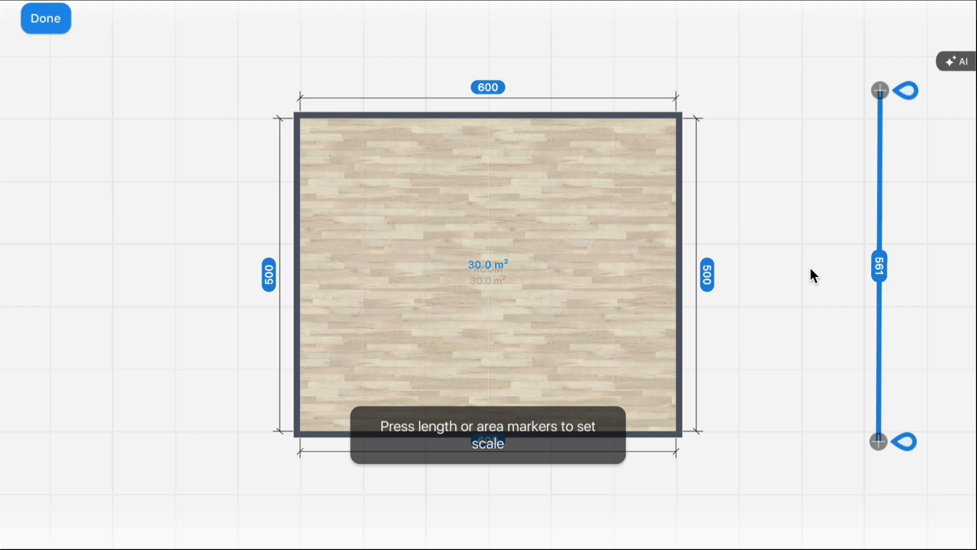
left_click(877, 270)
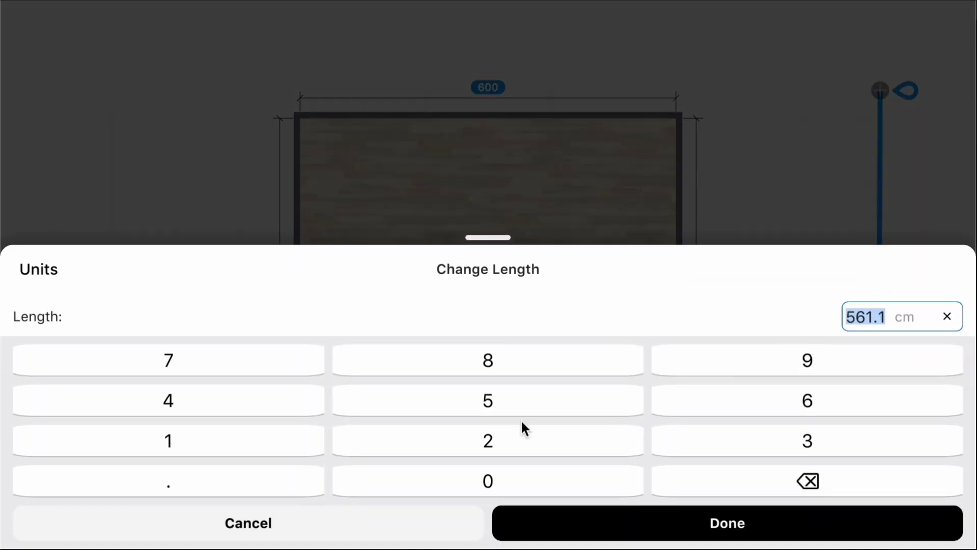
left_click(523, 409)
double_click(476, 478)
left_click(549, 518)
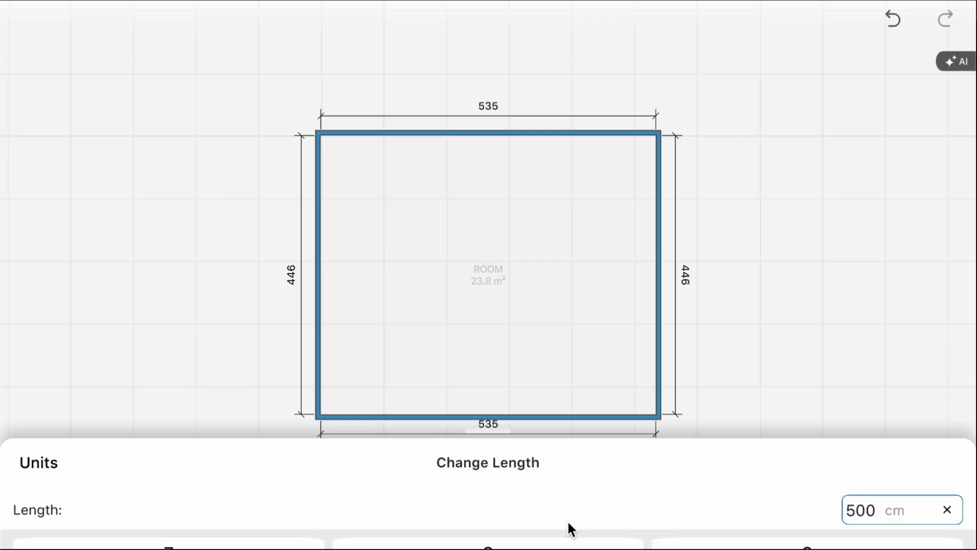